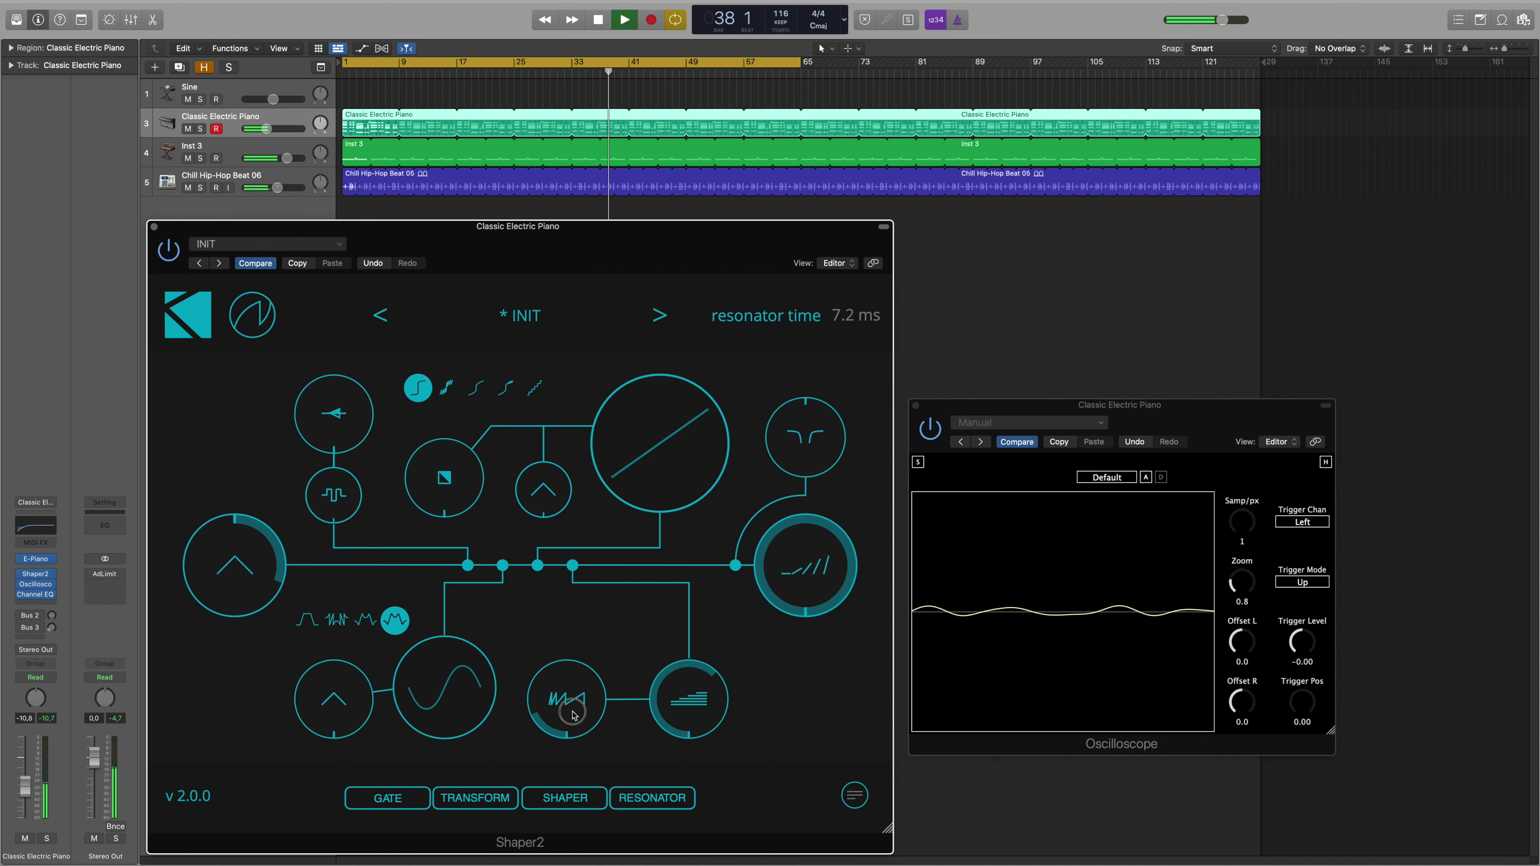
# Adjust the Shaper2 resonator time on the Classic Electric Piano track
pyautogui.moveTo(574, 719); pyautogui.dragTo(577, 721)
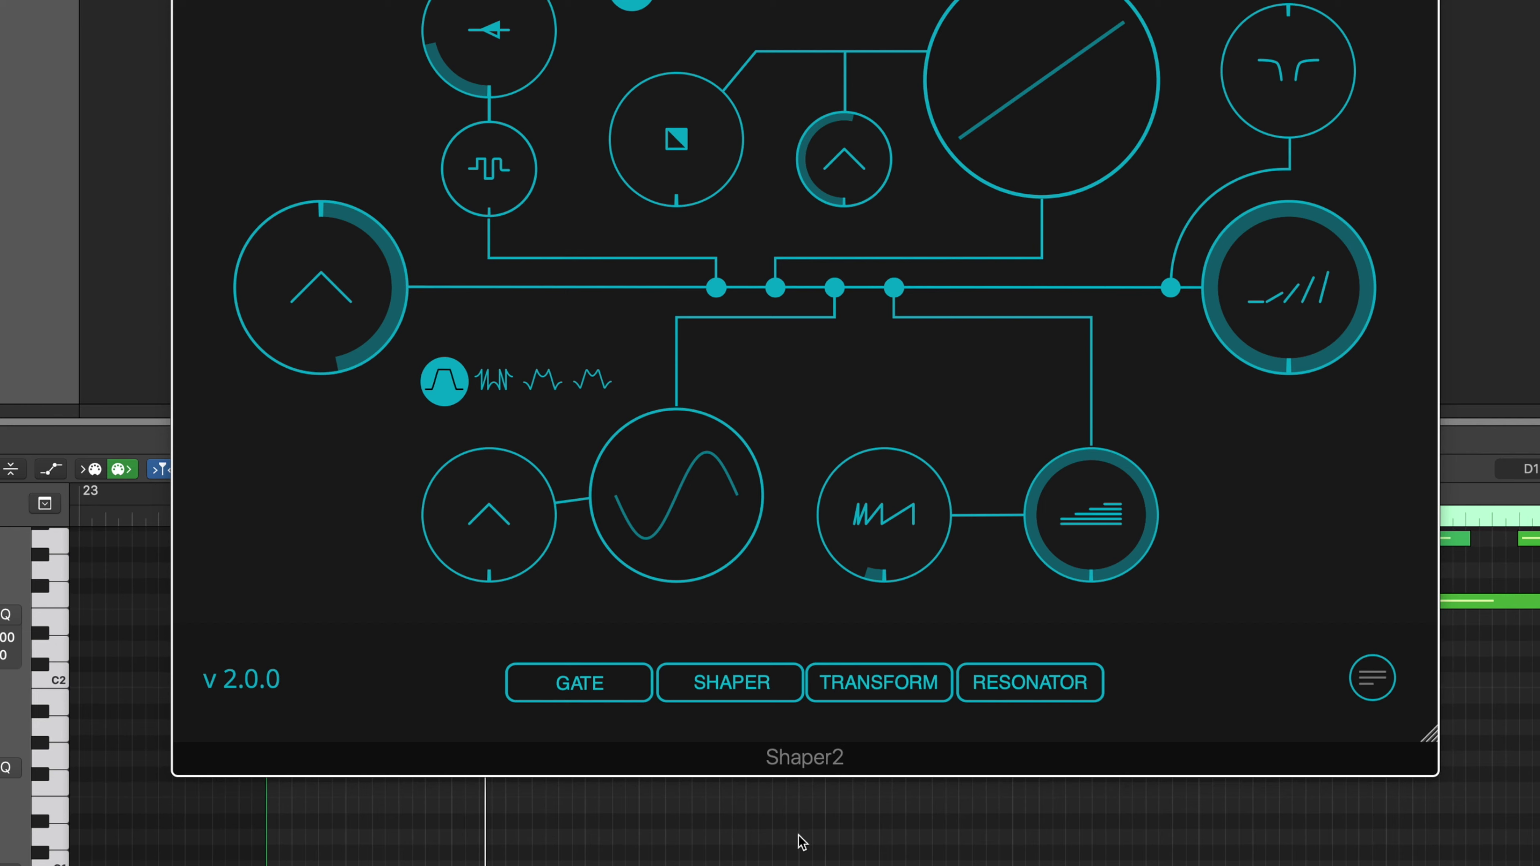
# Rearrange the effect modules through several orders, including TRANSFORM–SHAPER–RESONATOR–GATE and SHAPER–GATE–TRANSFORM–RESONATOR, and finish by moving TRANSFORM forward
pyautogui.moveTo(625, 689); pyautogui.dragTo(587, 695)
pyautogui.moveTo(851, 690); pyautogui.dragTo(1028, 689)
pyautogui.moveTo(791, 692); pyautogui.dragTo(670, 681)
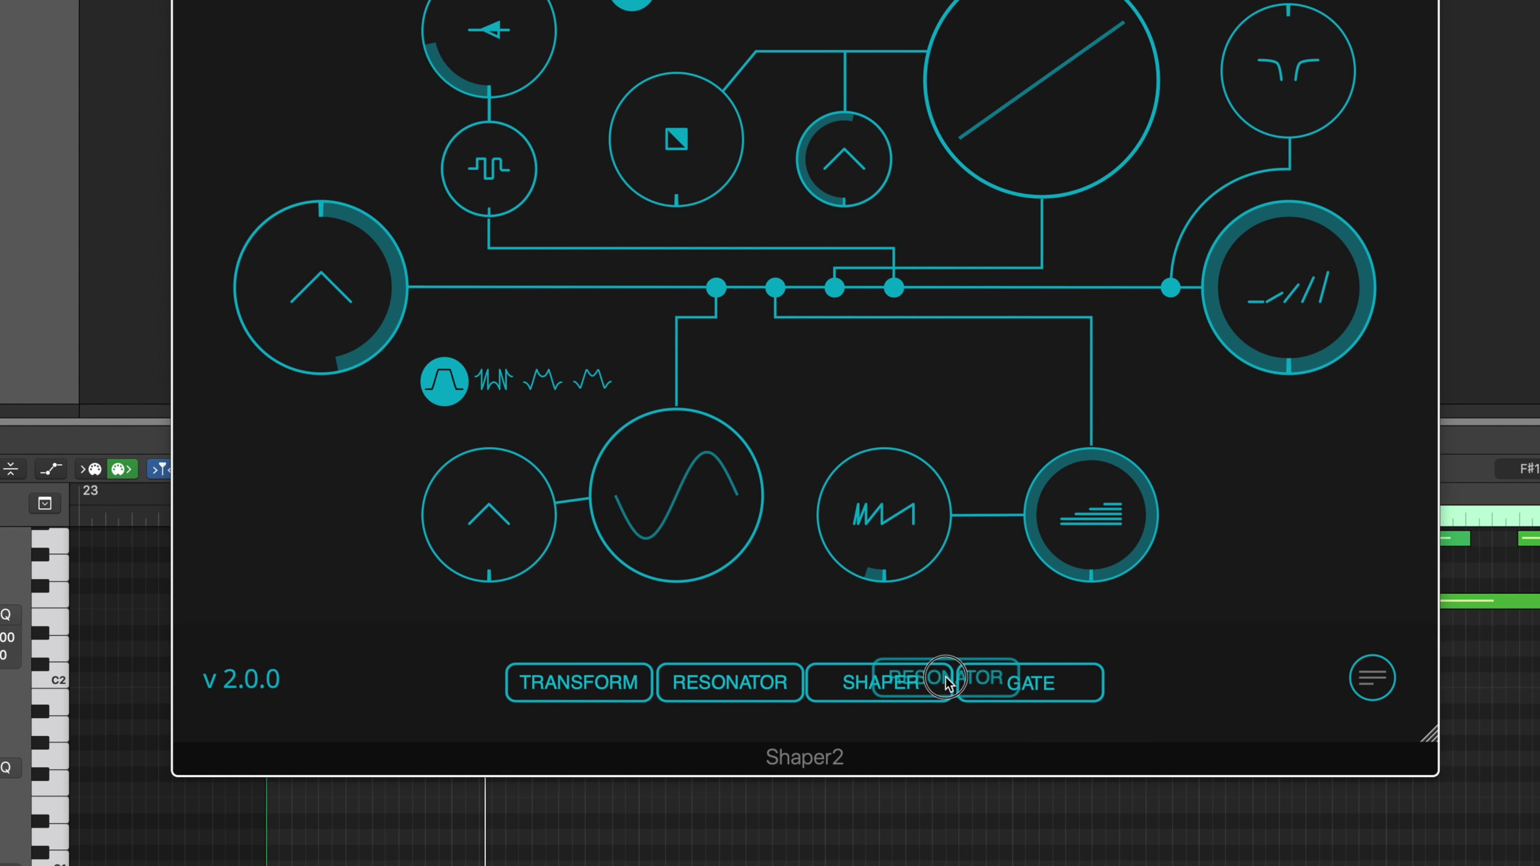
pyautogui.moveTo(946, 679); pyautogui.dragTo(954, 684)
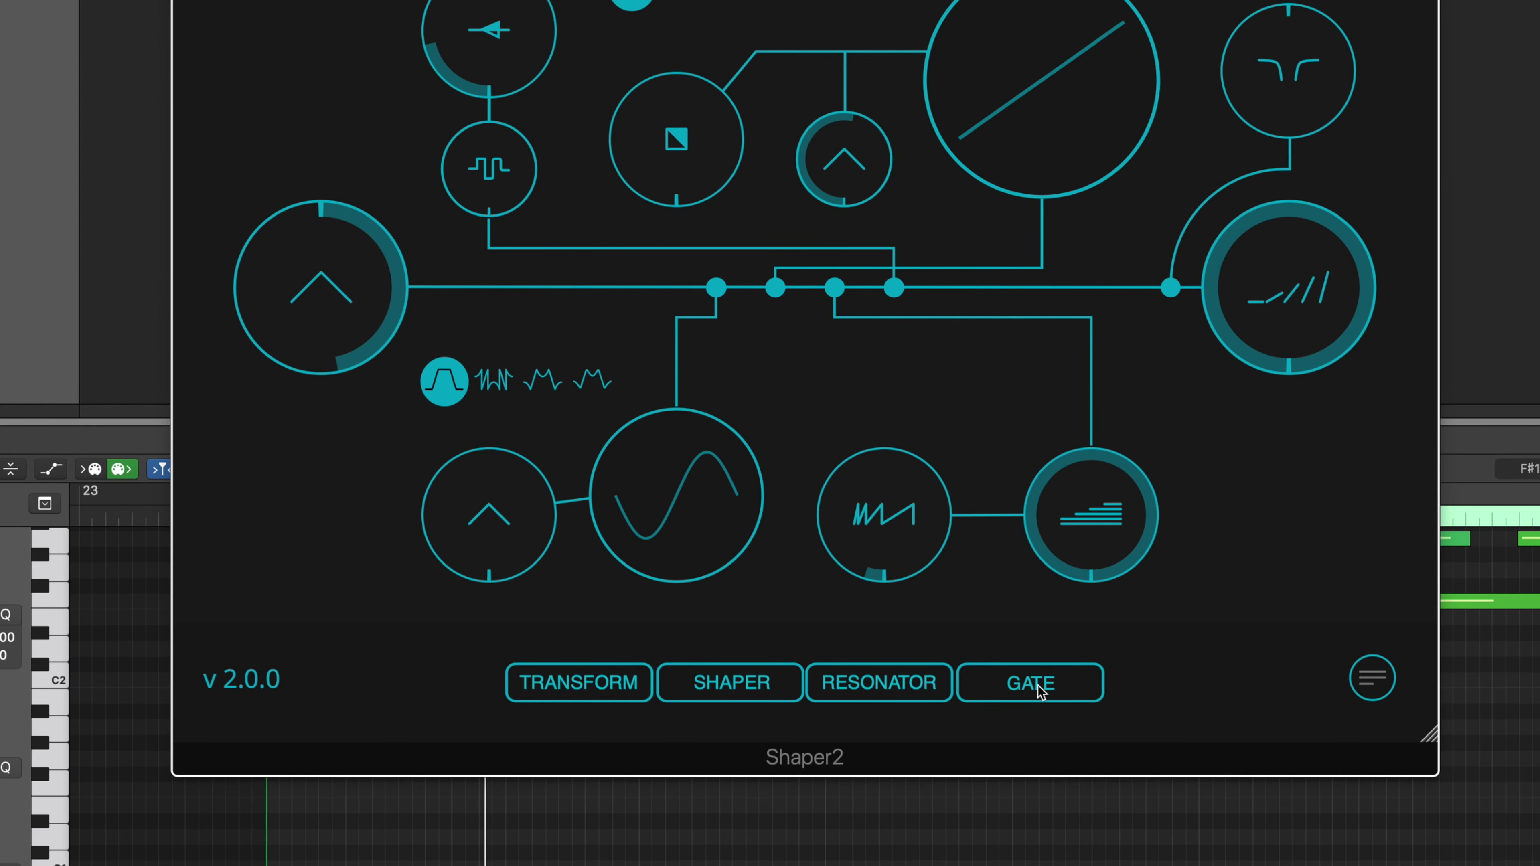
pyautogui.moveTo(701, 675); pyautogui.dragTo(656, 684)
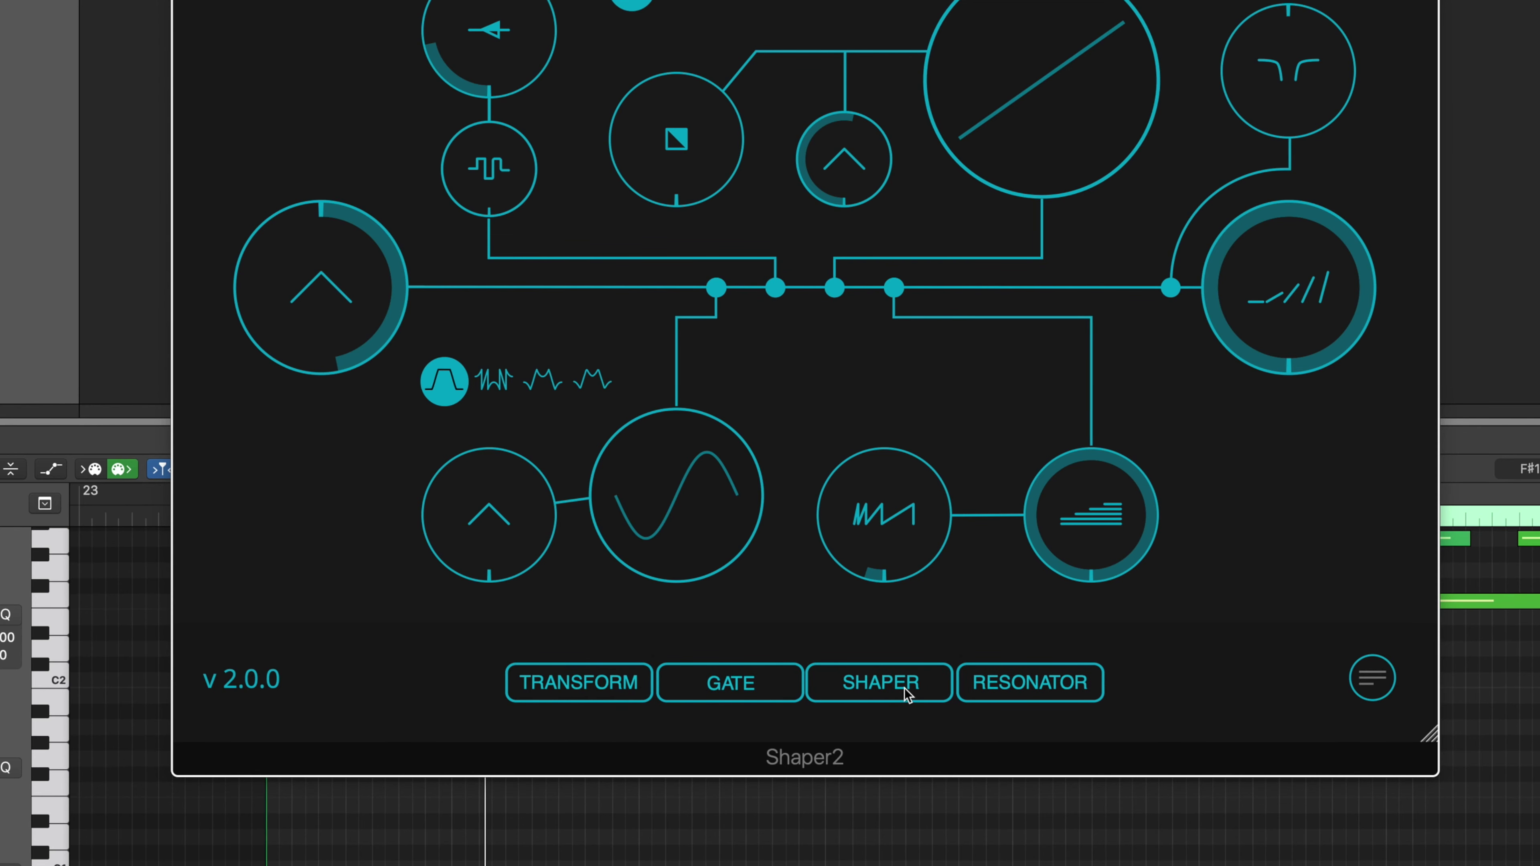
pyautogui.moveTo(907, 694); pyautogui.dragTo(662, 684)
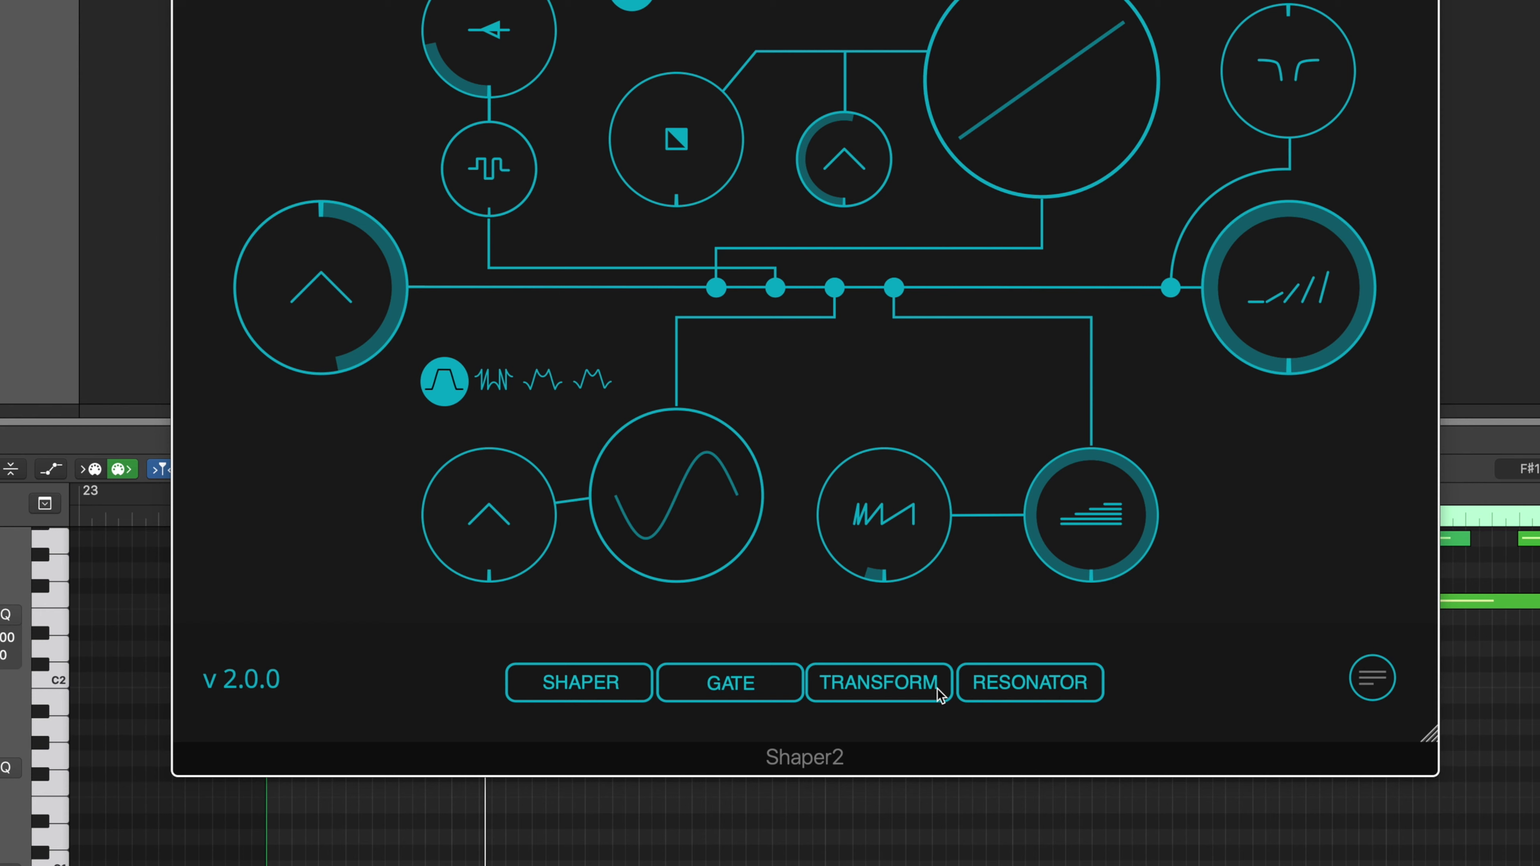
pyautogui.moveTo(908, 692); pyautogui.dragTo(646, 684)
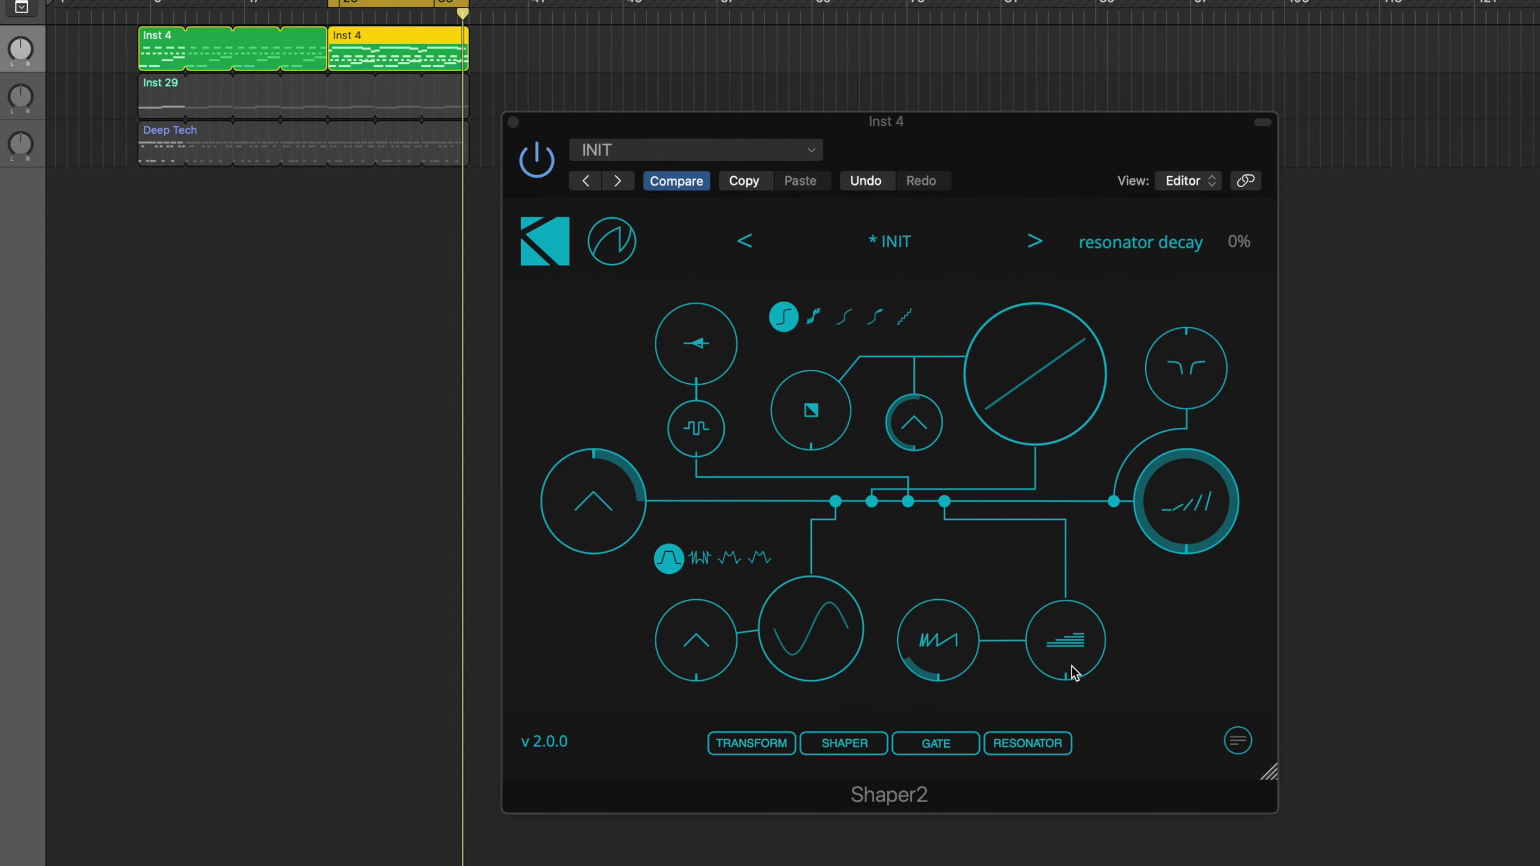
# Set the resonator decay to 89% on the Inst 4 track and raise the input level and gate threshold
pyautogui.moveTo(1073, 672); pyautogui.dragTo(1067, 468)
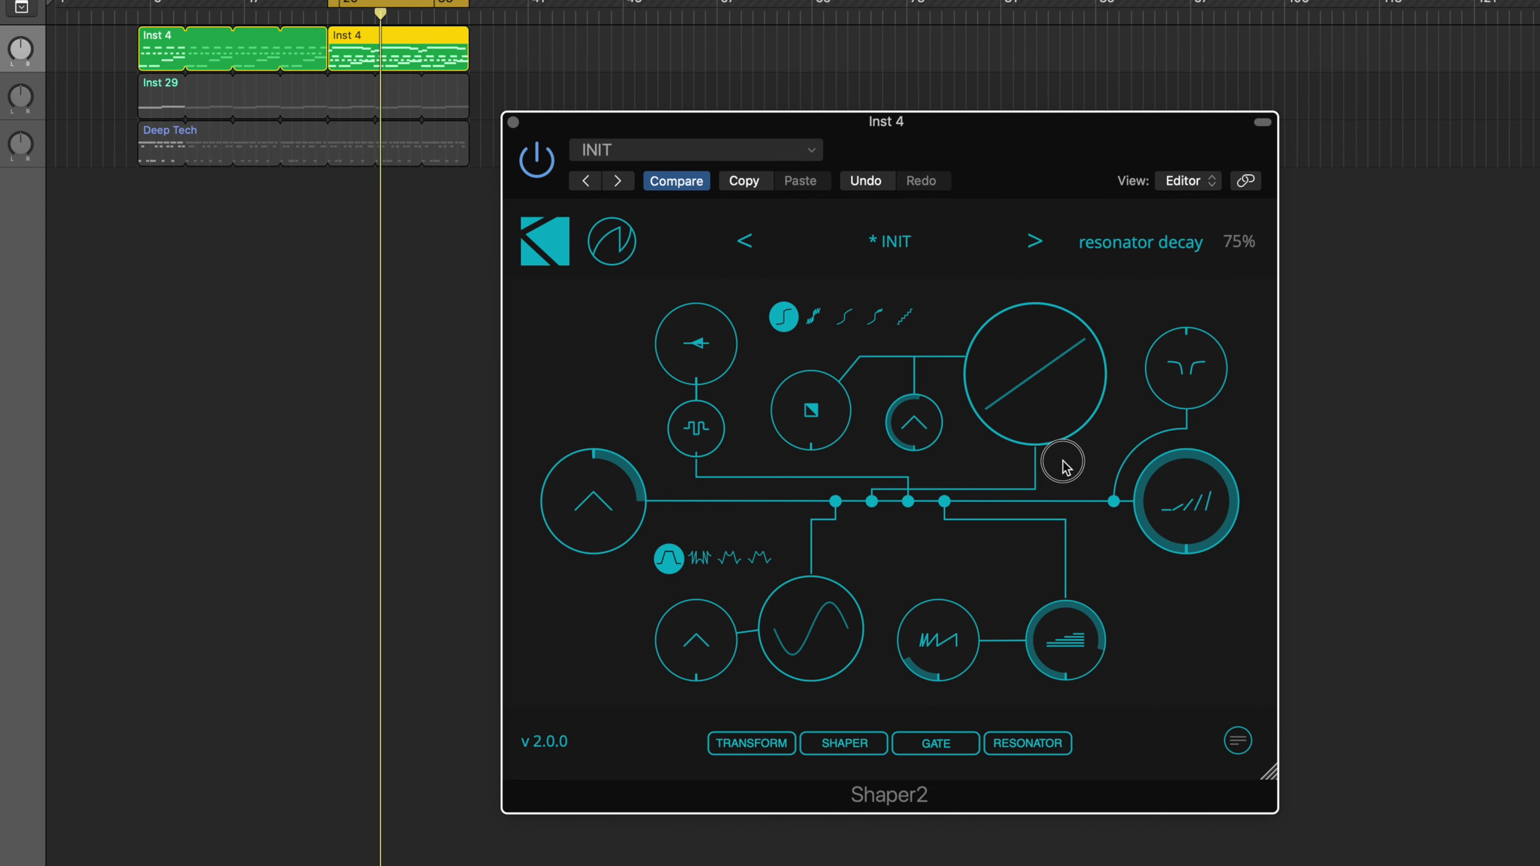
pyautogui.moveTo(714, 332)
pyautogui.mouseDown()
pyautogui.moveTo(709, 292)
pyautogui.moveTo(715, 319)
pyautogui.mouseUp()
pyautogui.moveTo(597, 498); pyautogui.dragTo(622, 423)
pyautogui.moveTo(710, 361); pyautogui.dragTo(710, 351)
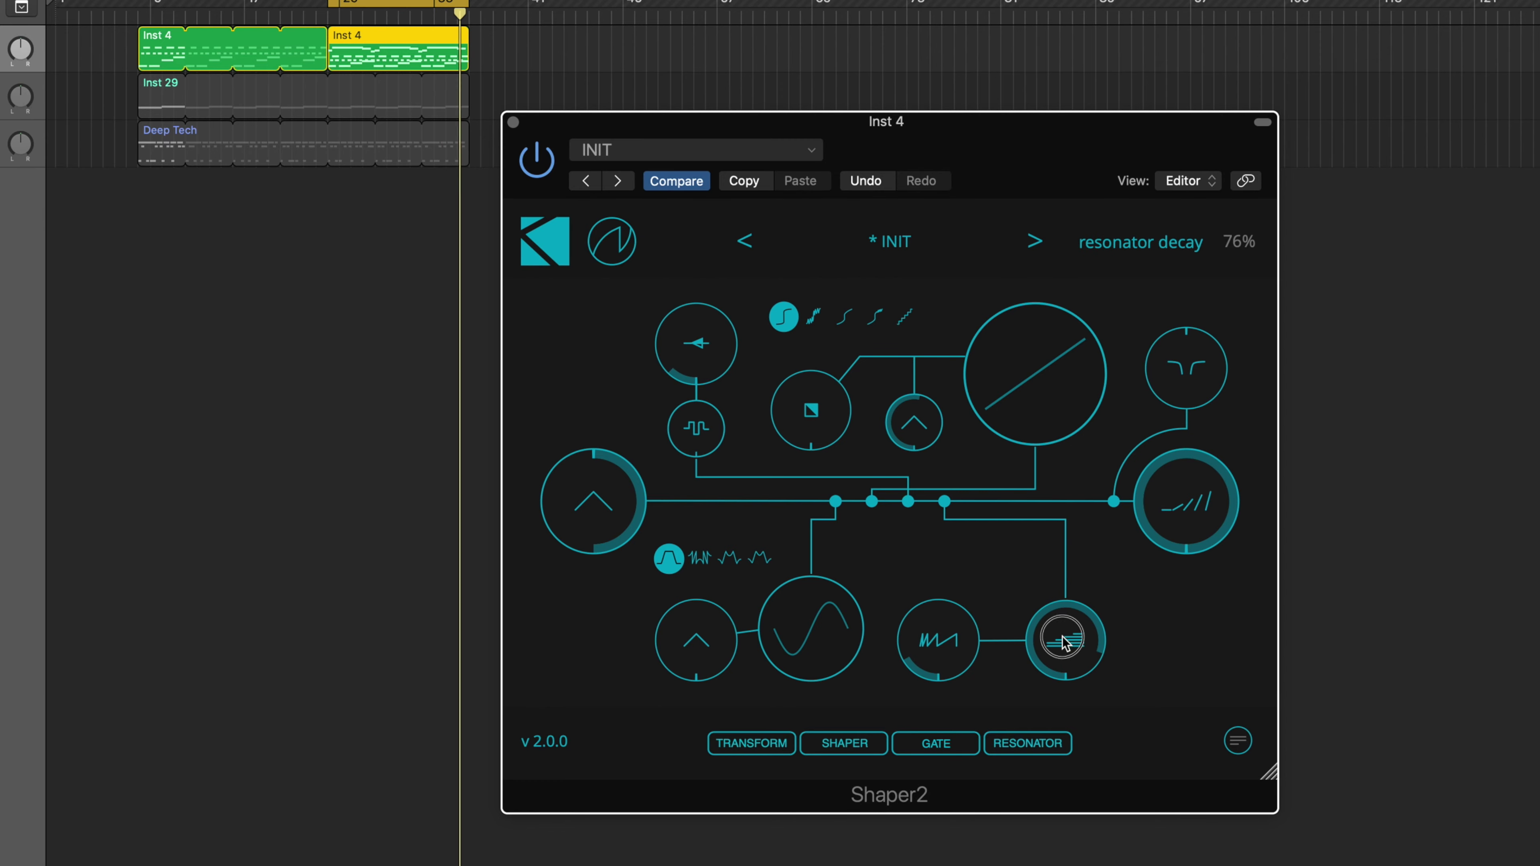
pyautogui.moveTo(1063, 641); pyautogui.dragTo(1065, 606)
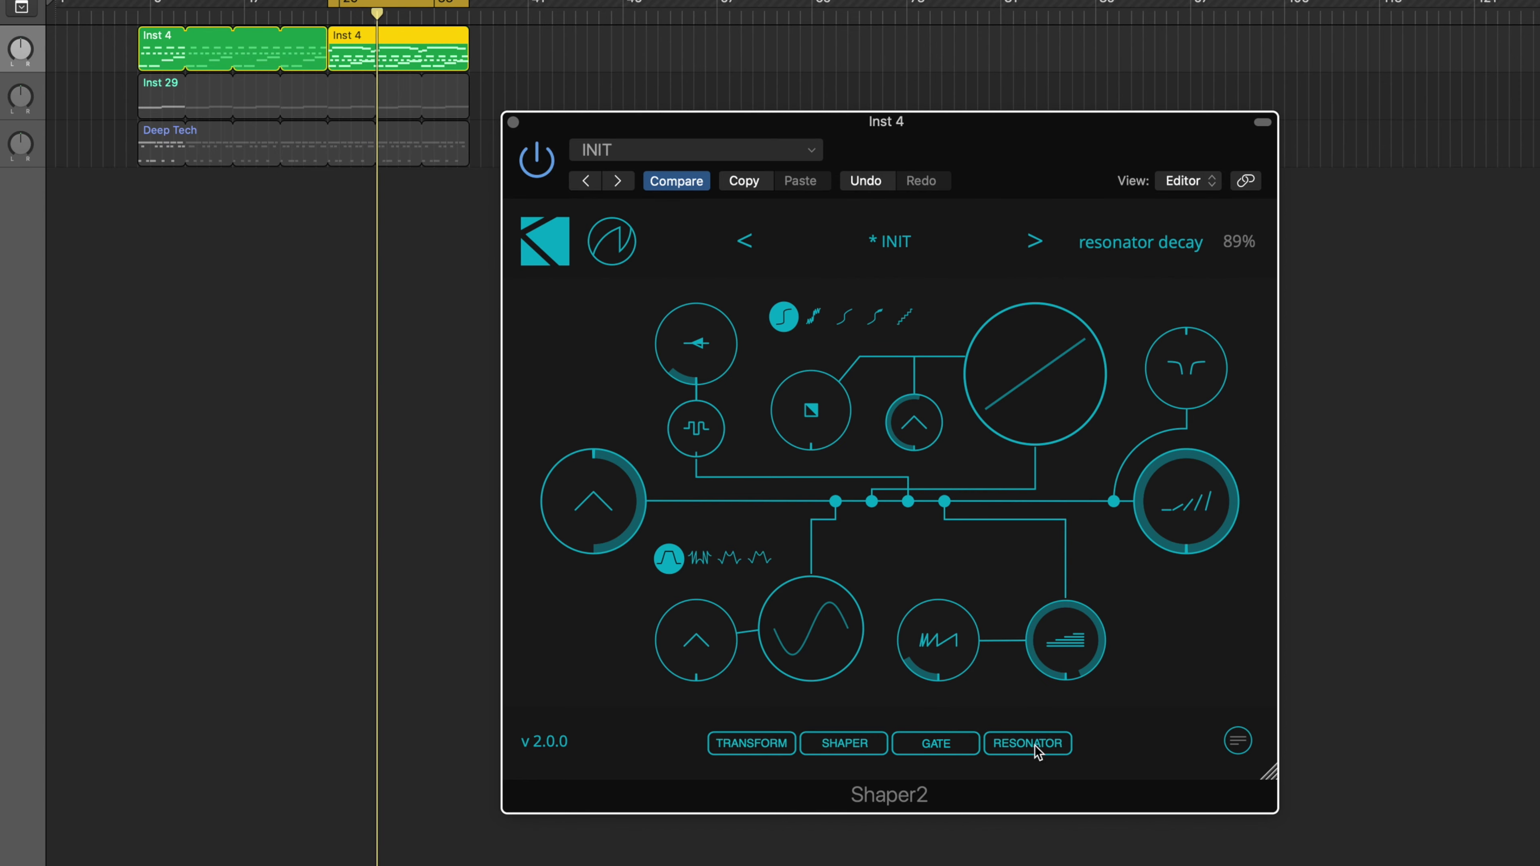
# Move RESONATOR ahead of GATE in the chain and set the gate threshold to 13% with gate smooth at 17%
pyautogui.moveTo(1038, 751); pyautogui.dragTo(937, 743)
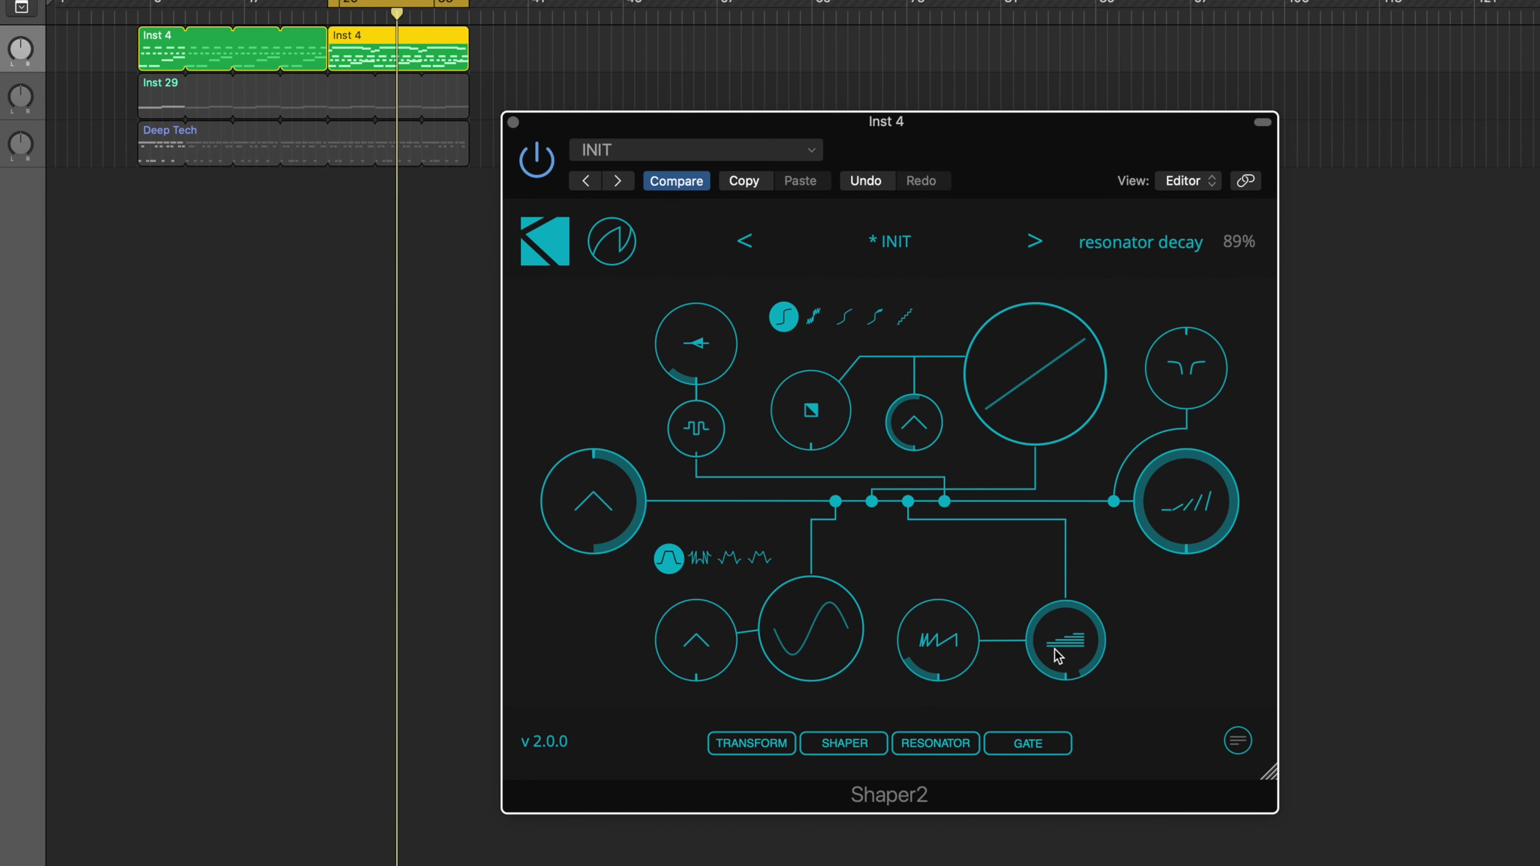
pyautogui.moveTo(1058, 656); pyautogui.dragTo(1060, 655)
pyautogui.moveTo(690, 340)
pyautogui.mouseDown()
pyautogui.moveTo(699, 364)
pyautogui.moveTo(691, 322)
pyautogui.mouseUp()
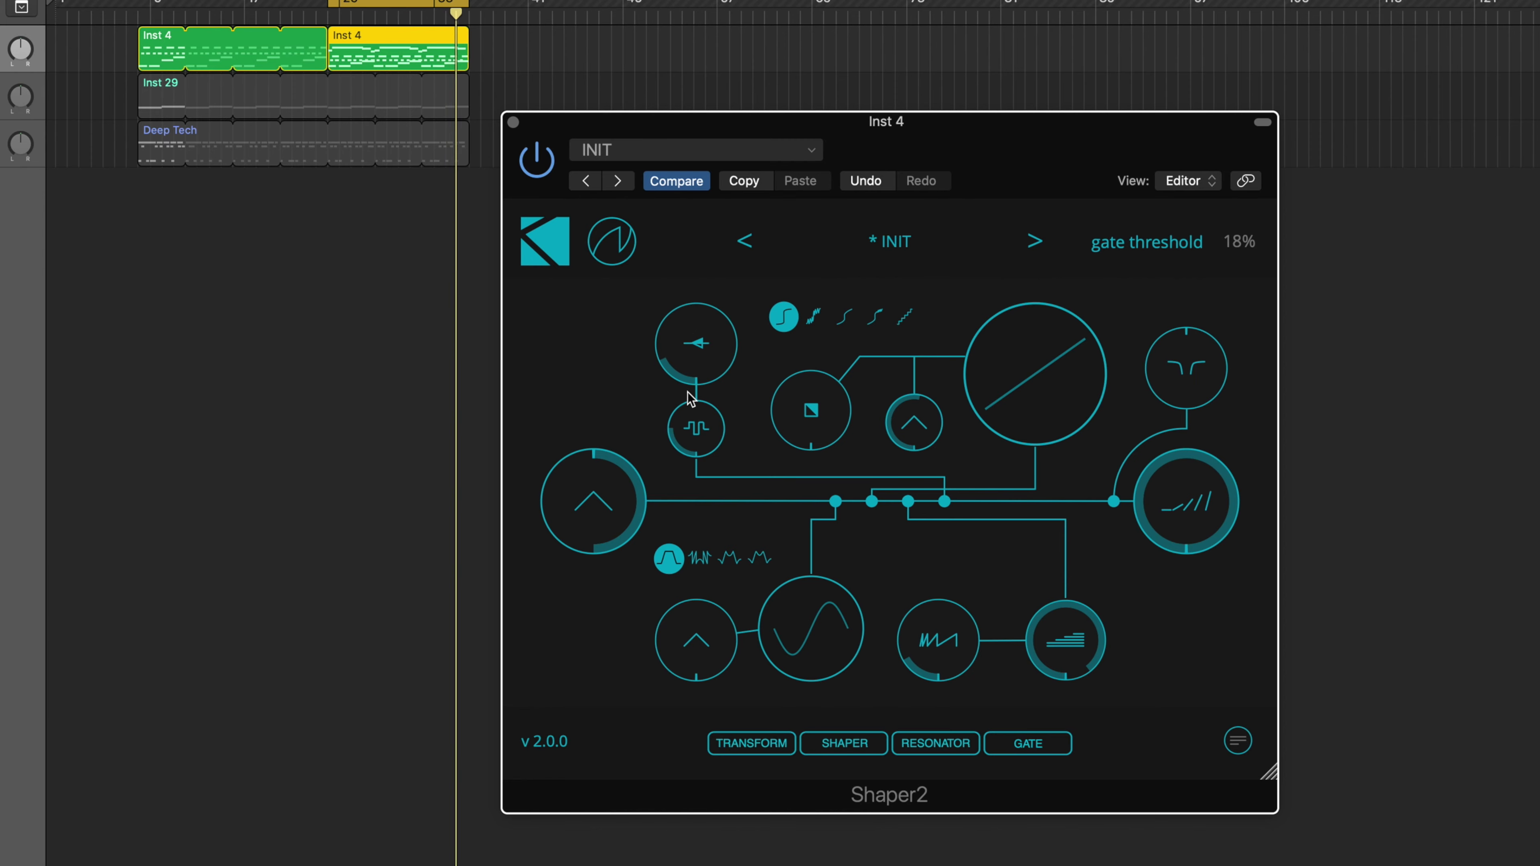
pyautogui.moveTo(698, 389); pyautogui.dragTo(703, 374)
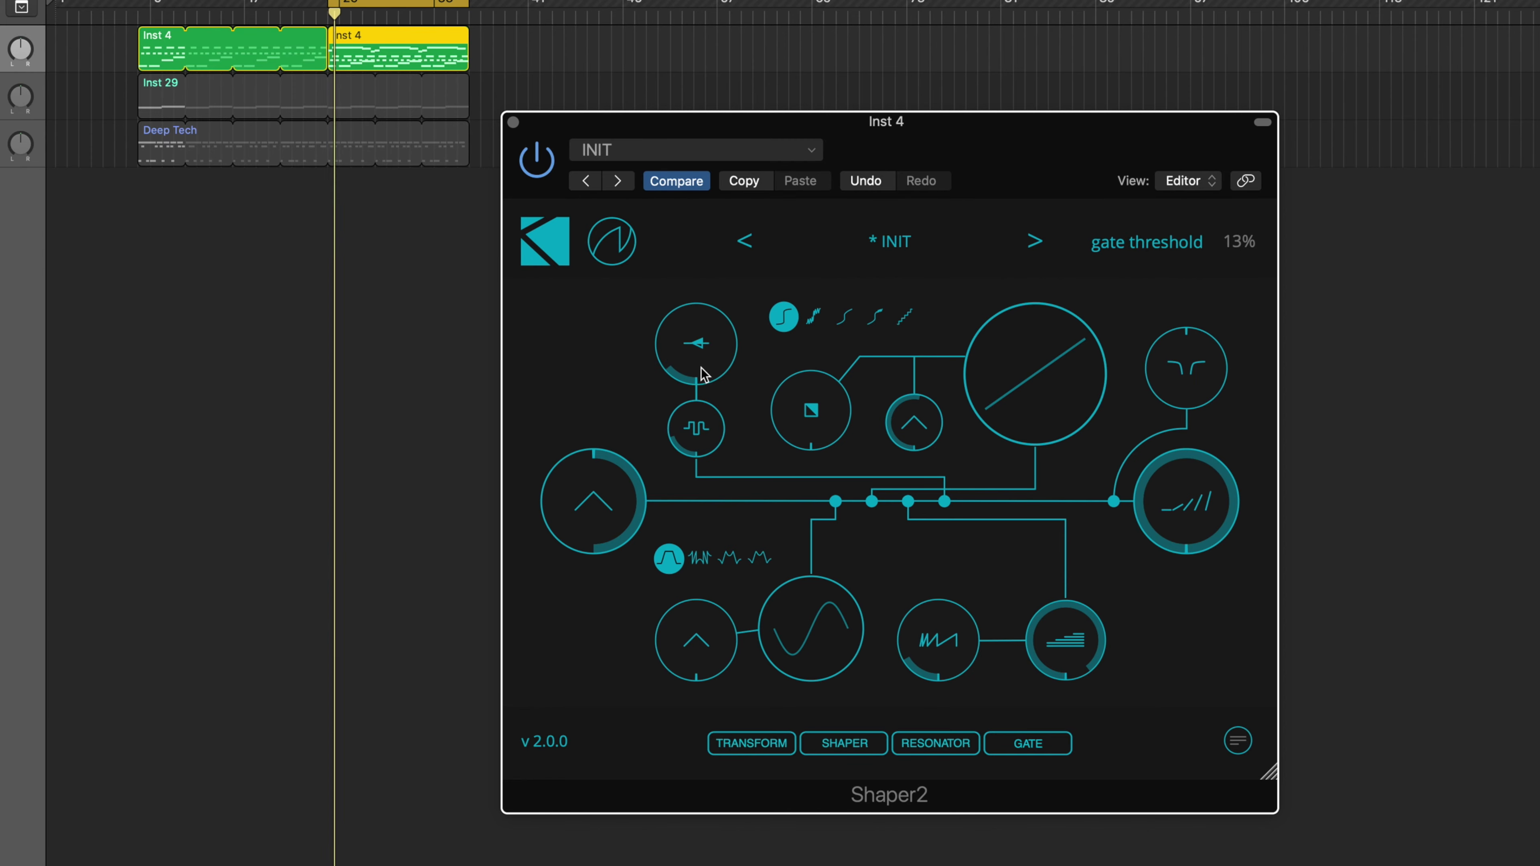
pyautogui.moveTo(706, 425)
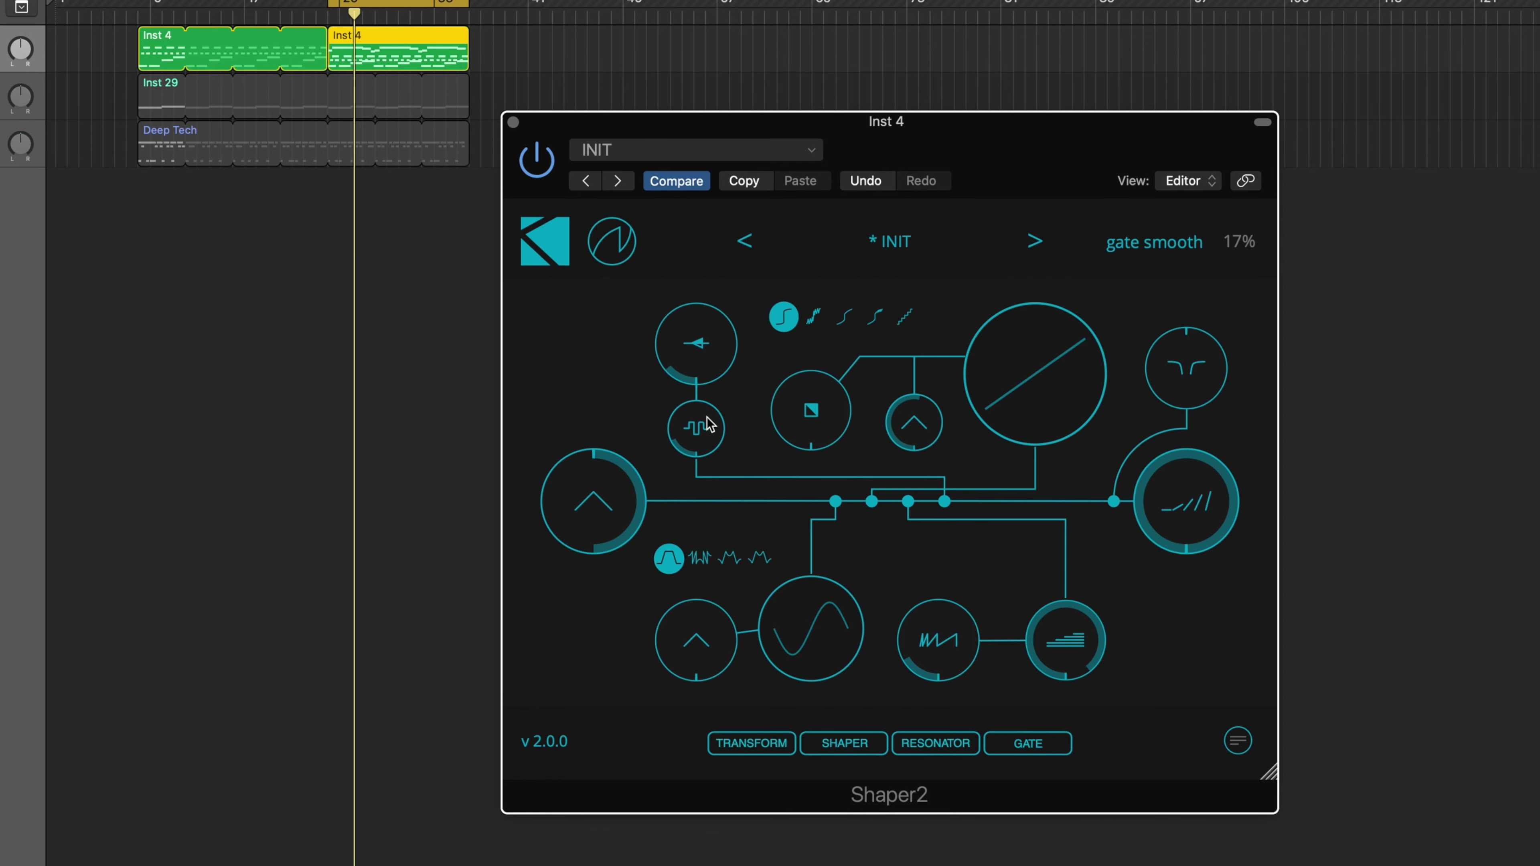
# Shorten the resonator time and raise its decay to 94%, and turn off solo to play all tracks together
pyautogui.moveTo(930, 647)
pyautogui.mouseDown()
pyautogui.moveTo(949, 700)
pyautogui.moveTo(928, 647)
pyautogui.mouseUp()
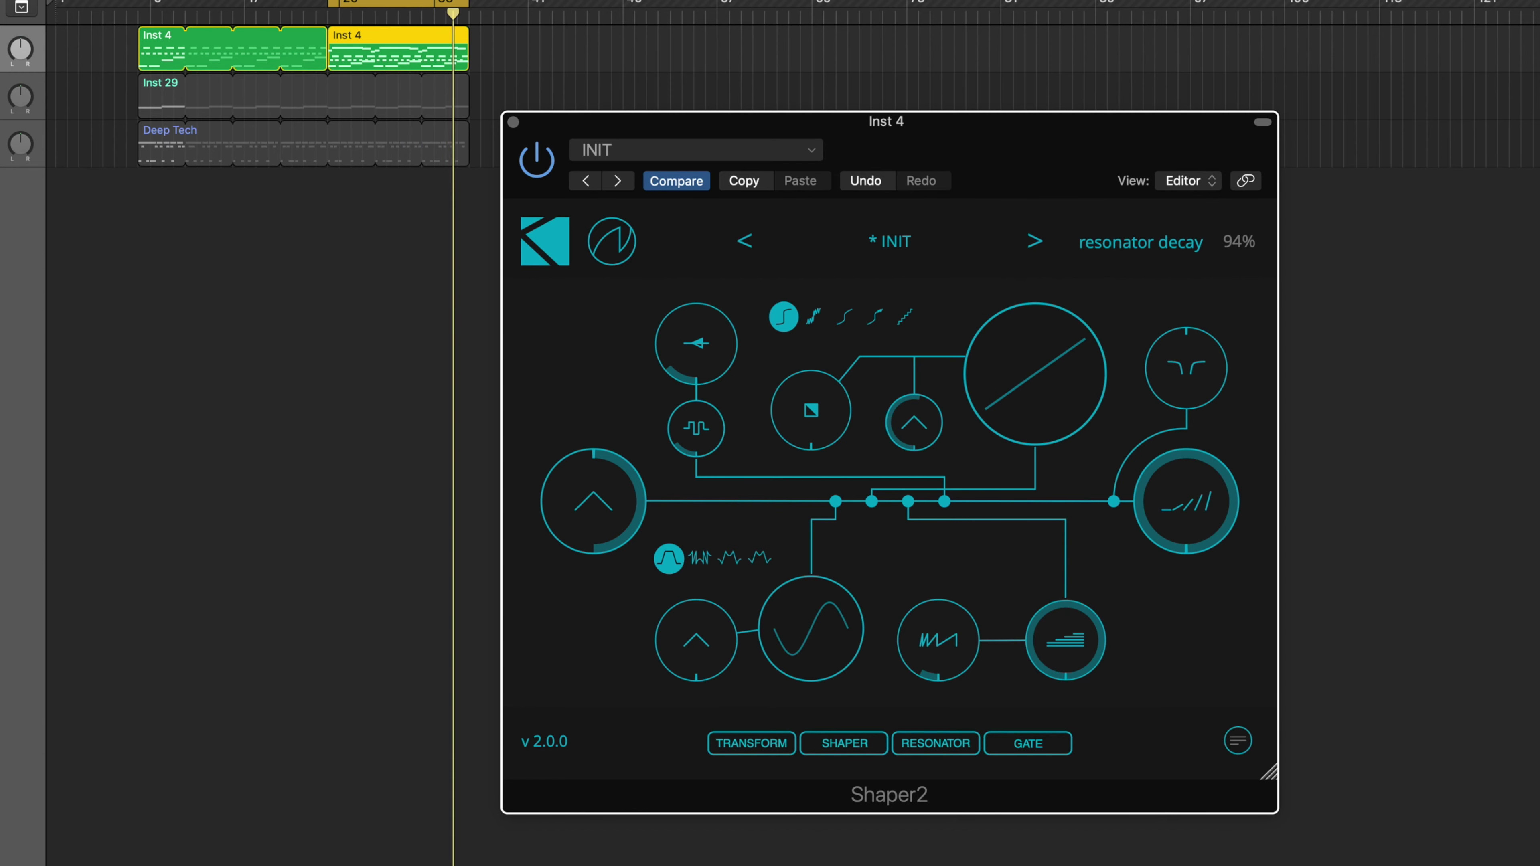
pyautogui.click(59, 466)
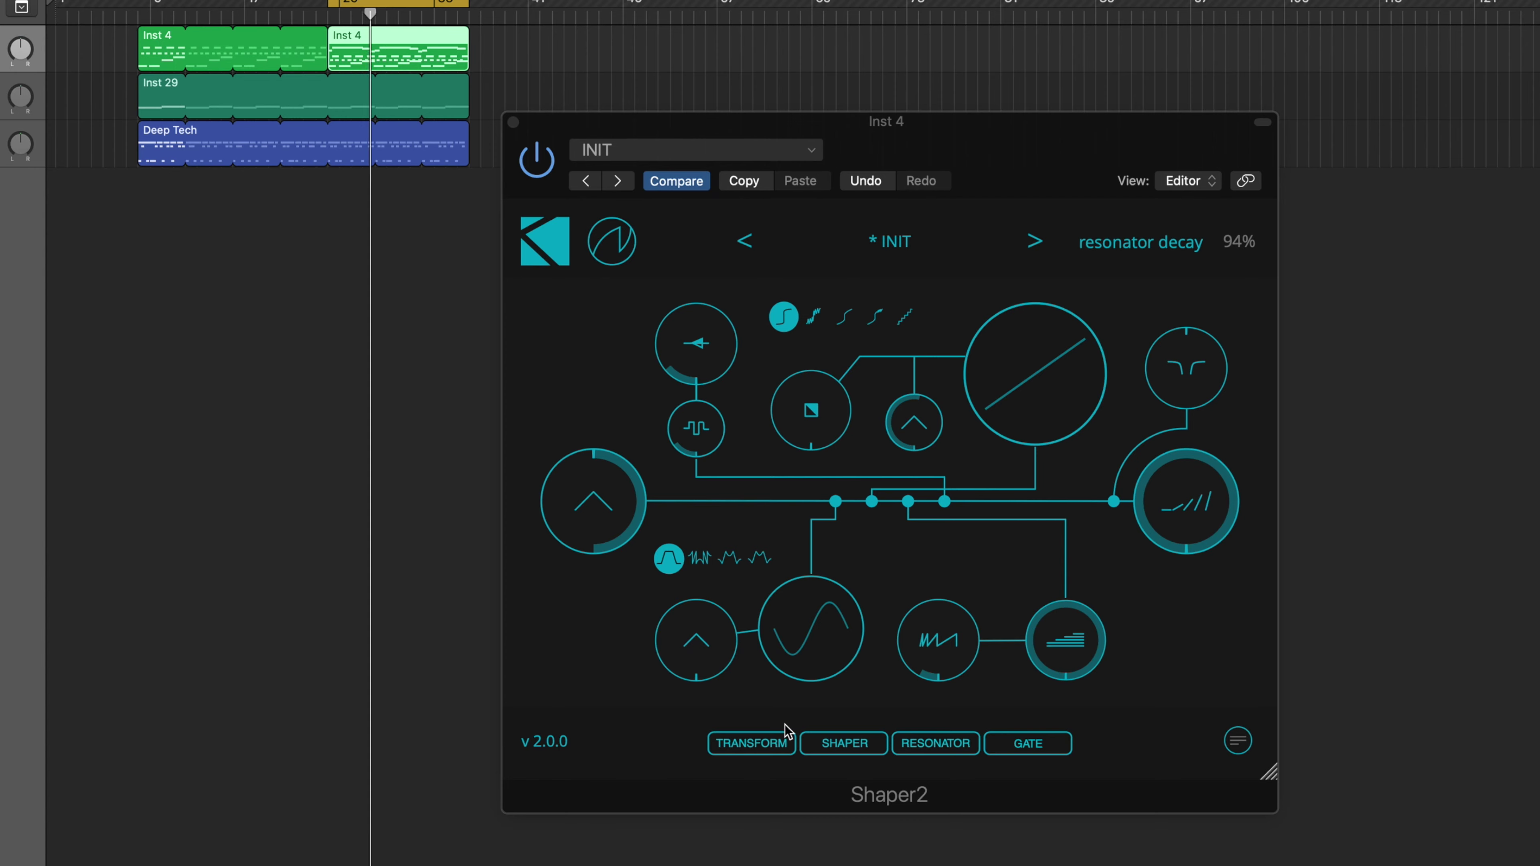
pyautogui.click(1210, 503)
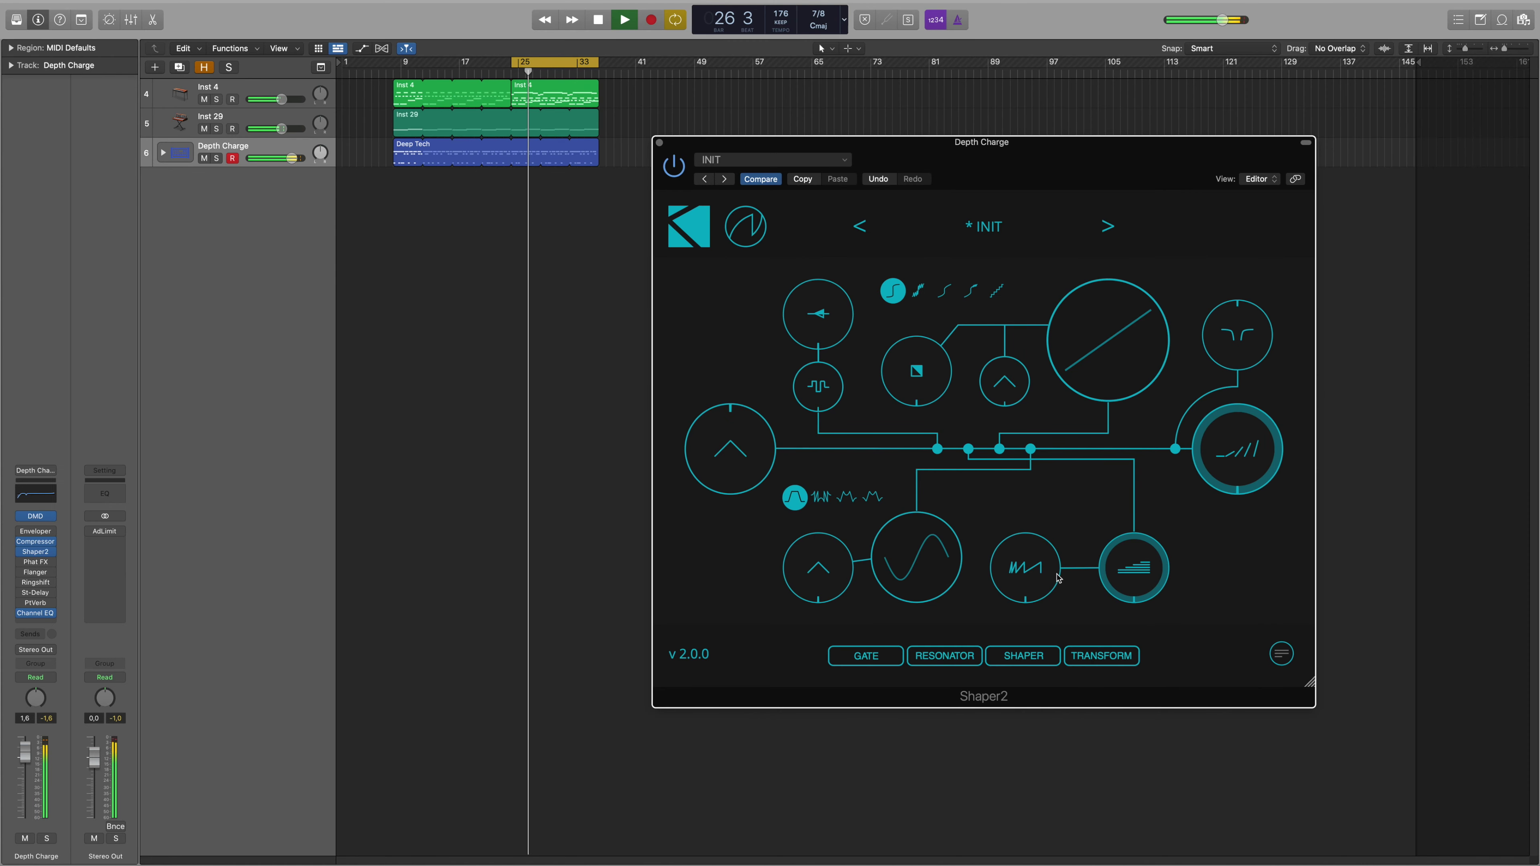
# On the Depth Charge track, set the resonator to 2.6 ms with 85% decay and the gate threshold to 20%
pyautogui.moveTo(1043, 576); pyautogui.dragTo(1039, 559)
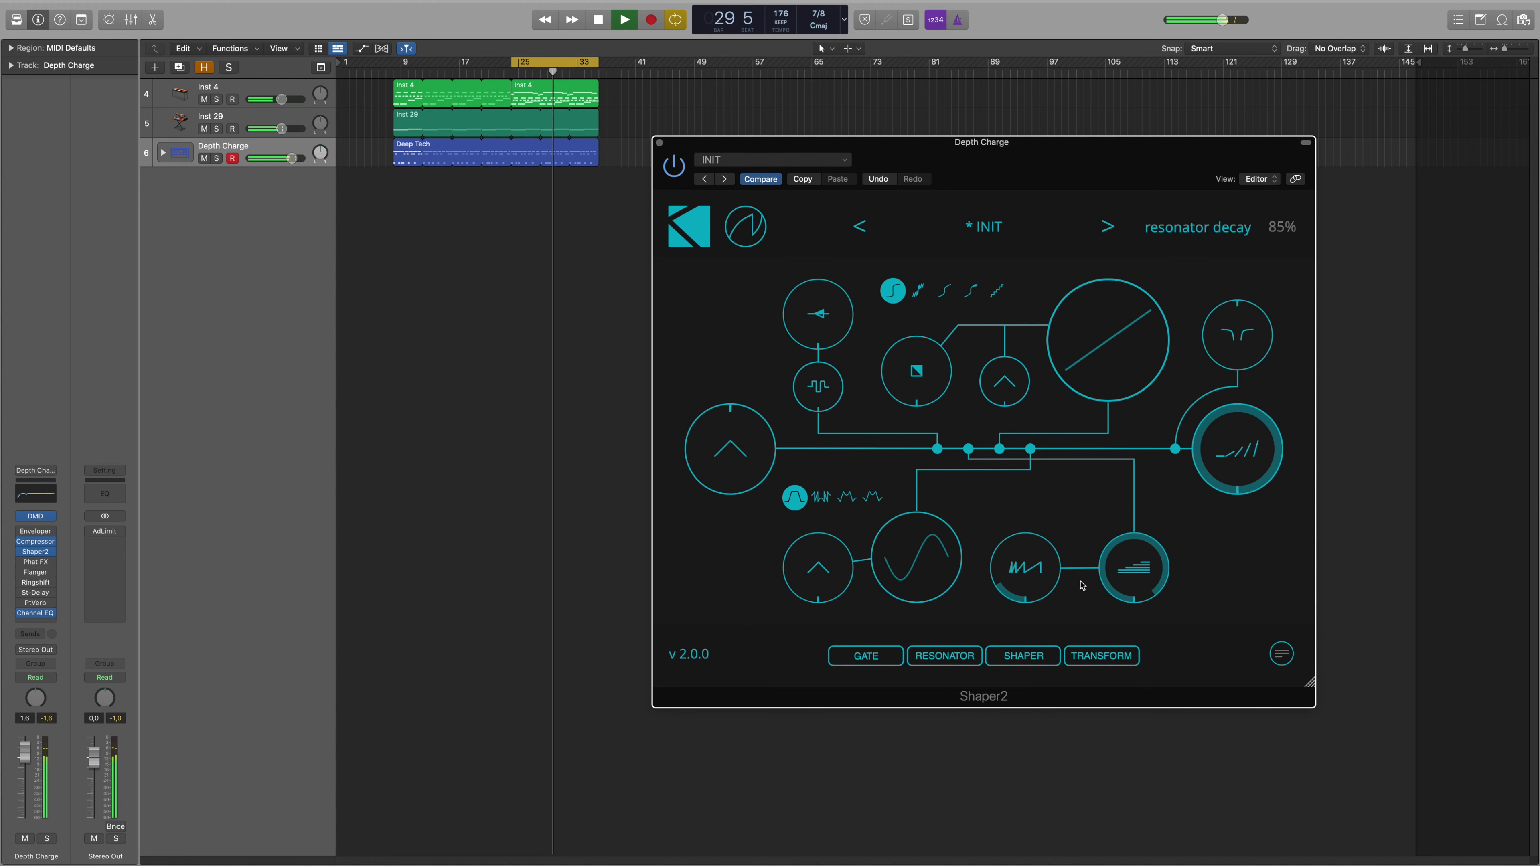
pyautogui.moveTo(1036, 576); pyautogui.dragTo(1039, 582)
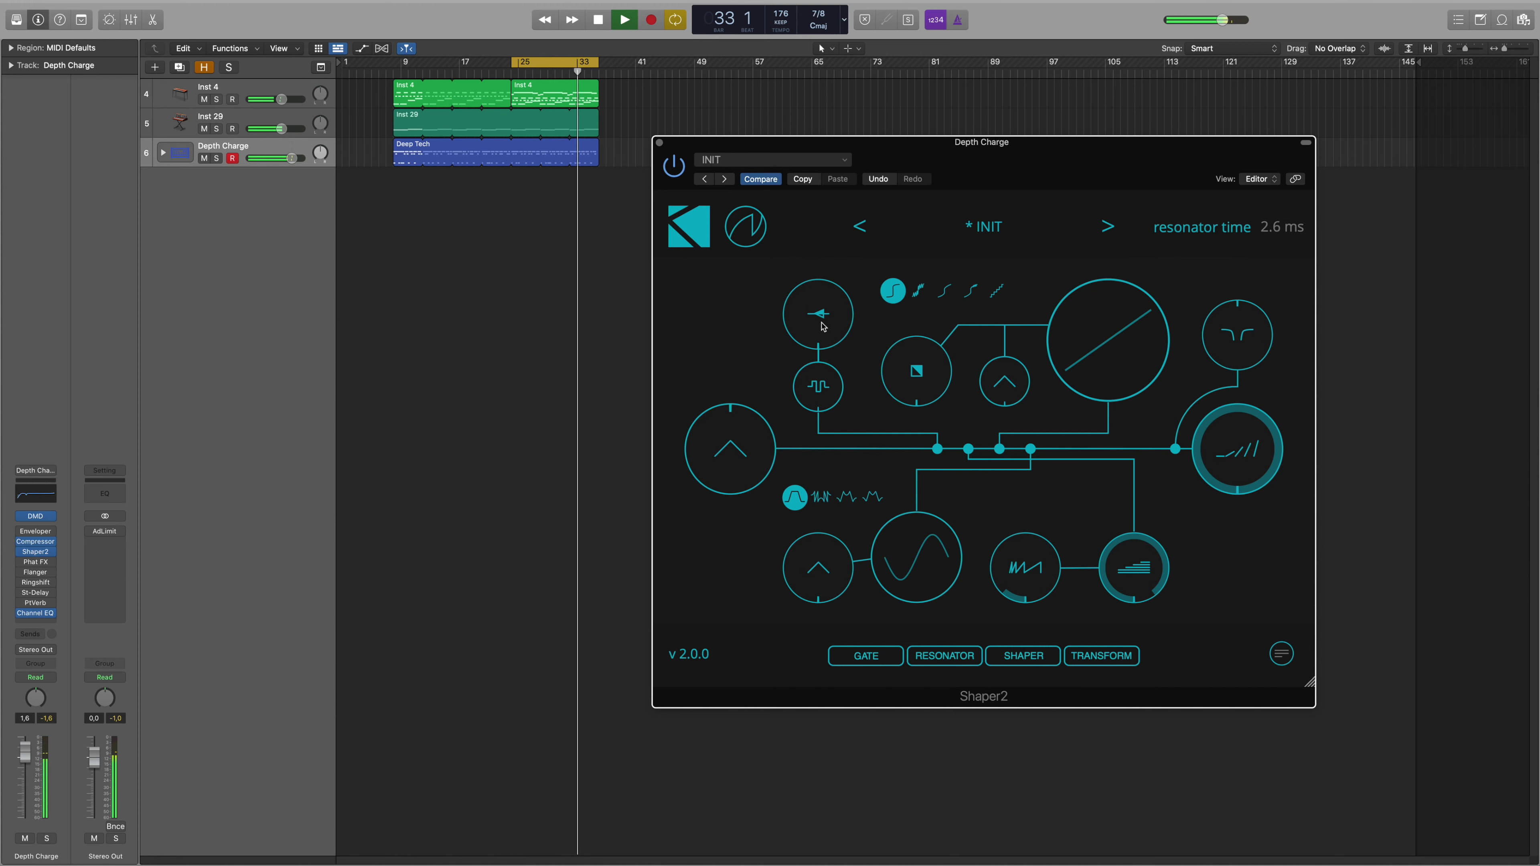
pyautogui.moveTo(823, 326); pyautogui.dragTo(818, 306)
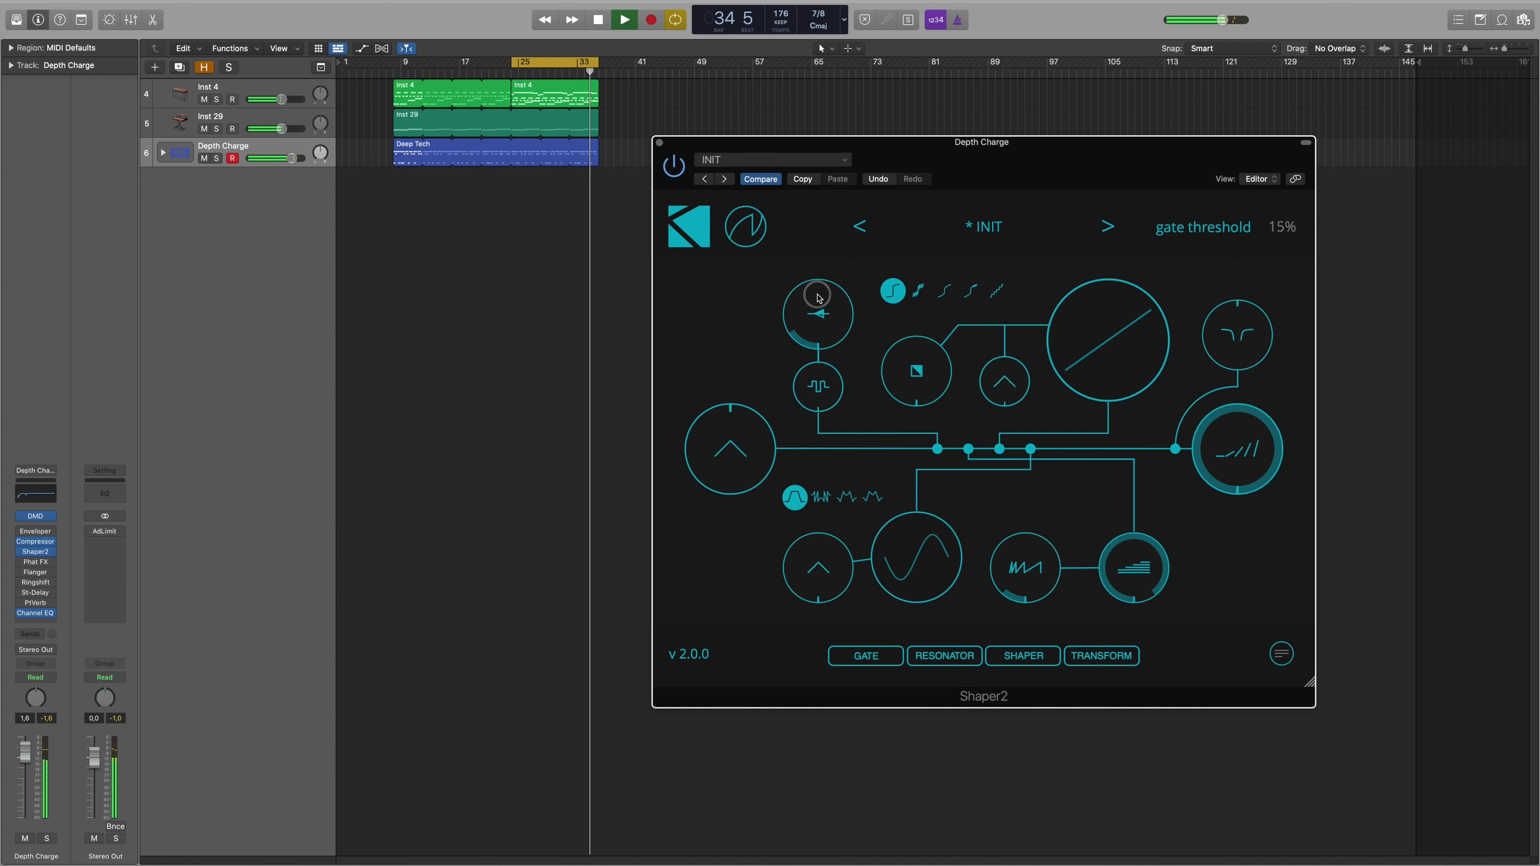
pyautogui.moveTo(816, 290); pyautogui.dragTo(816, 290)
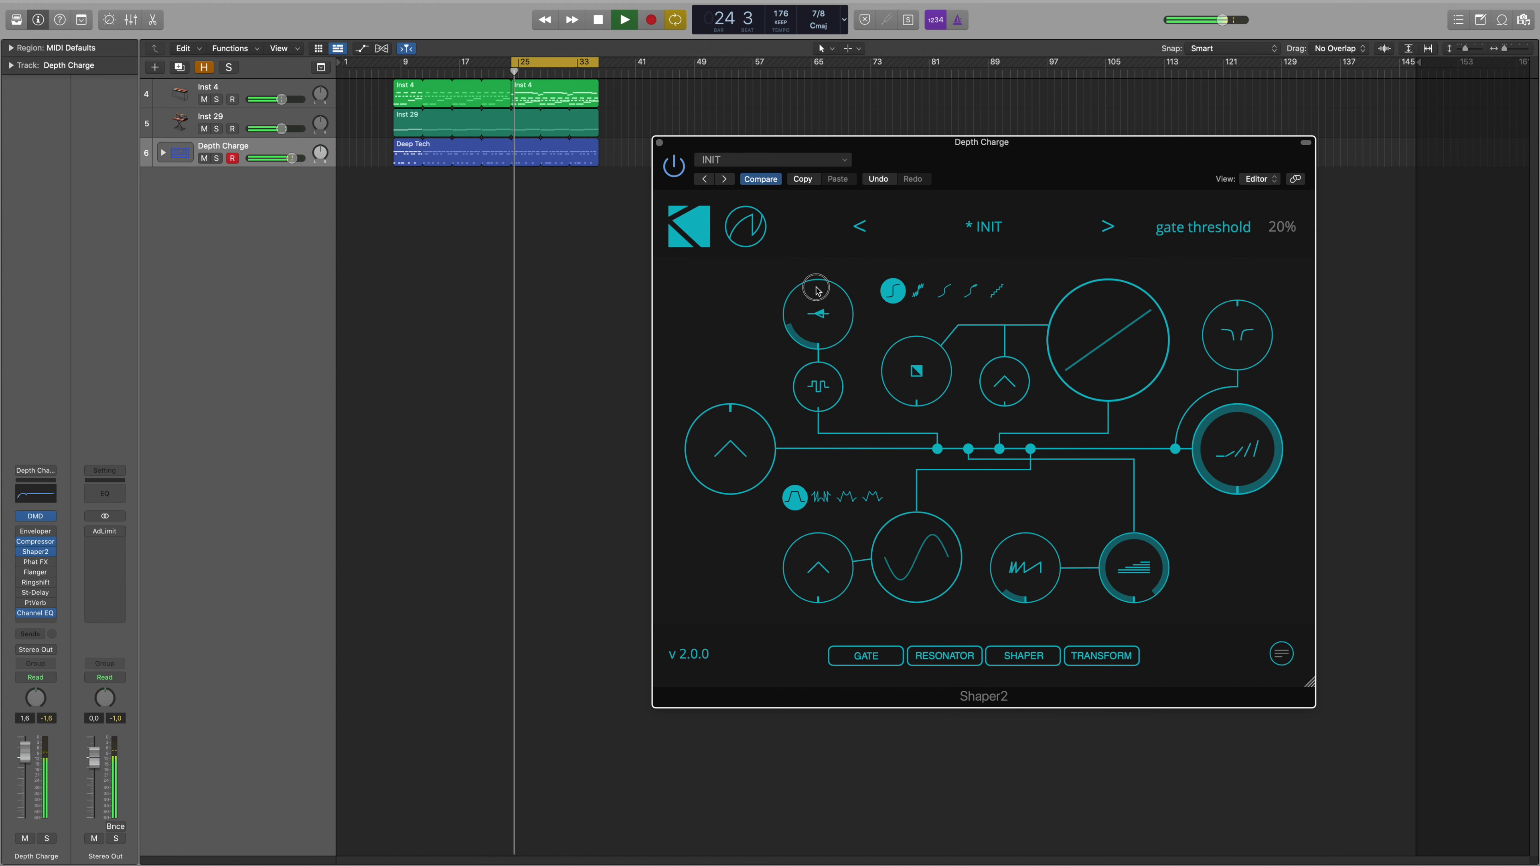
pyautogui.moveTo(1136, 576)
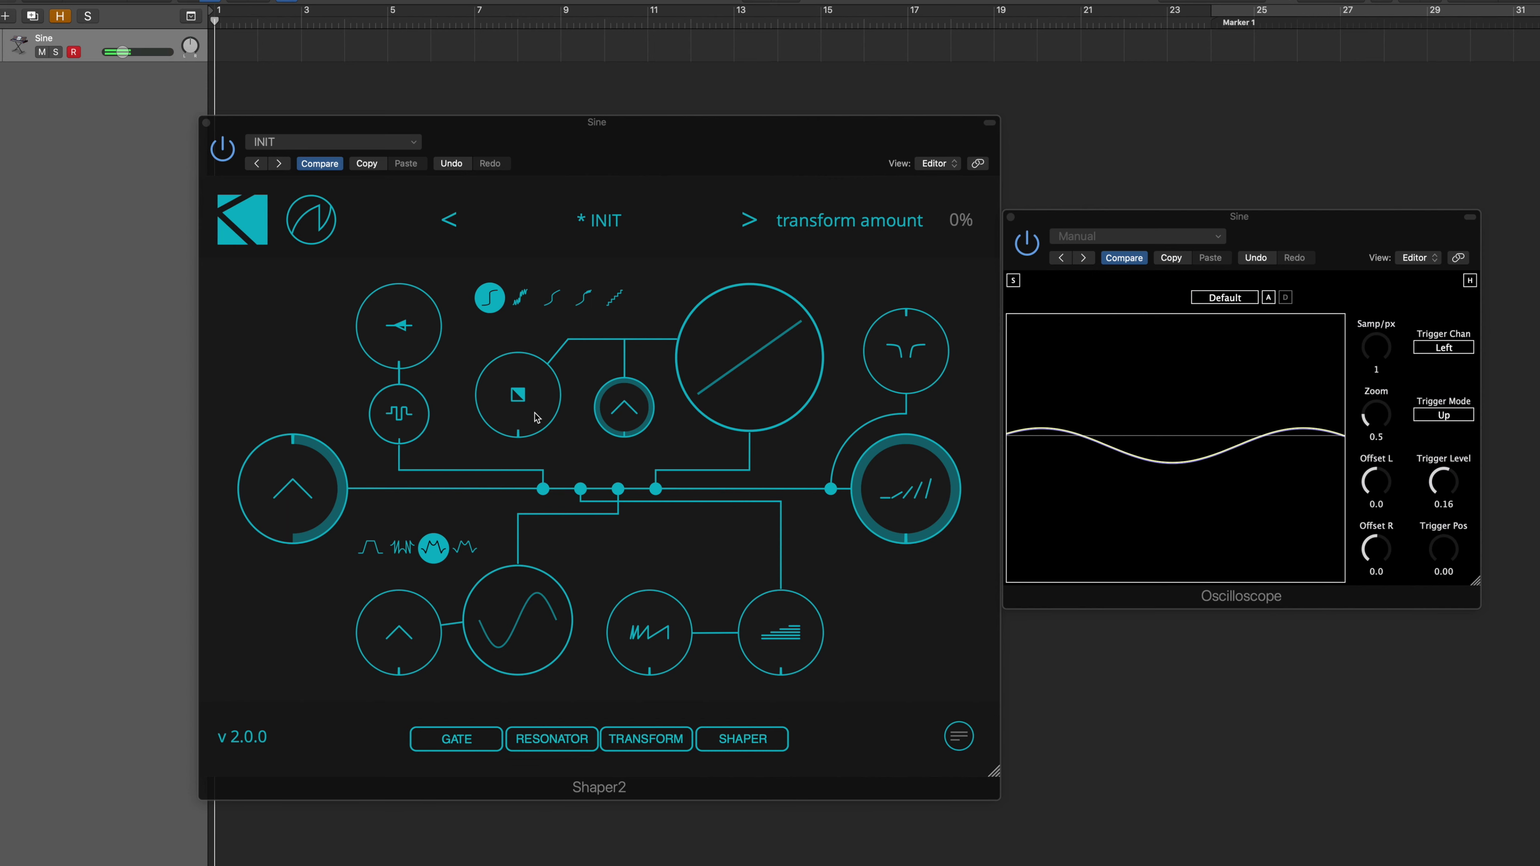
# On the Sine track, set shaper param 1 and the transform amount both to 100%
pyautogui.moveTo(534, 418); pyautogui.dragTo(530, 232)
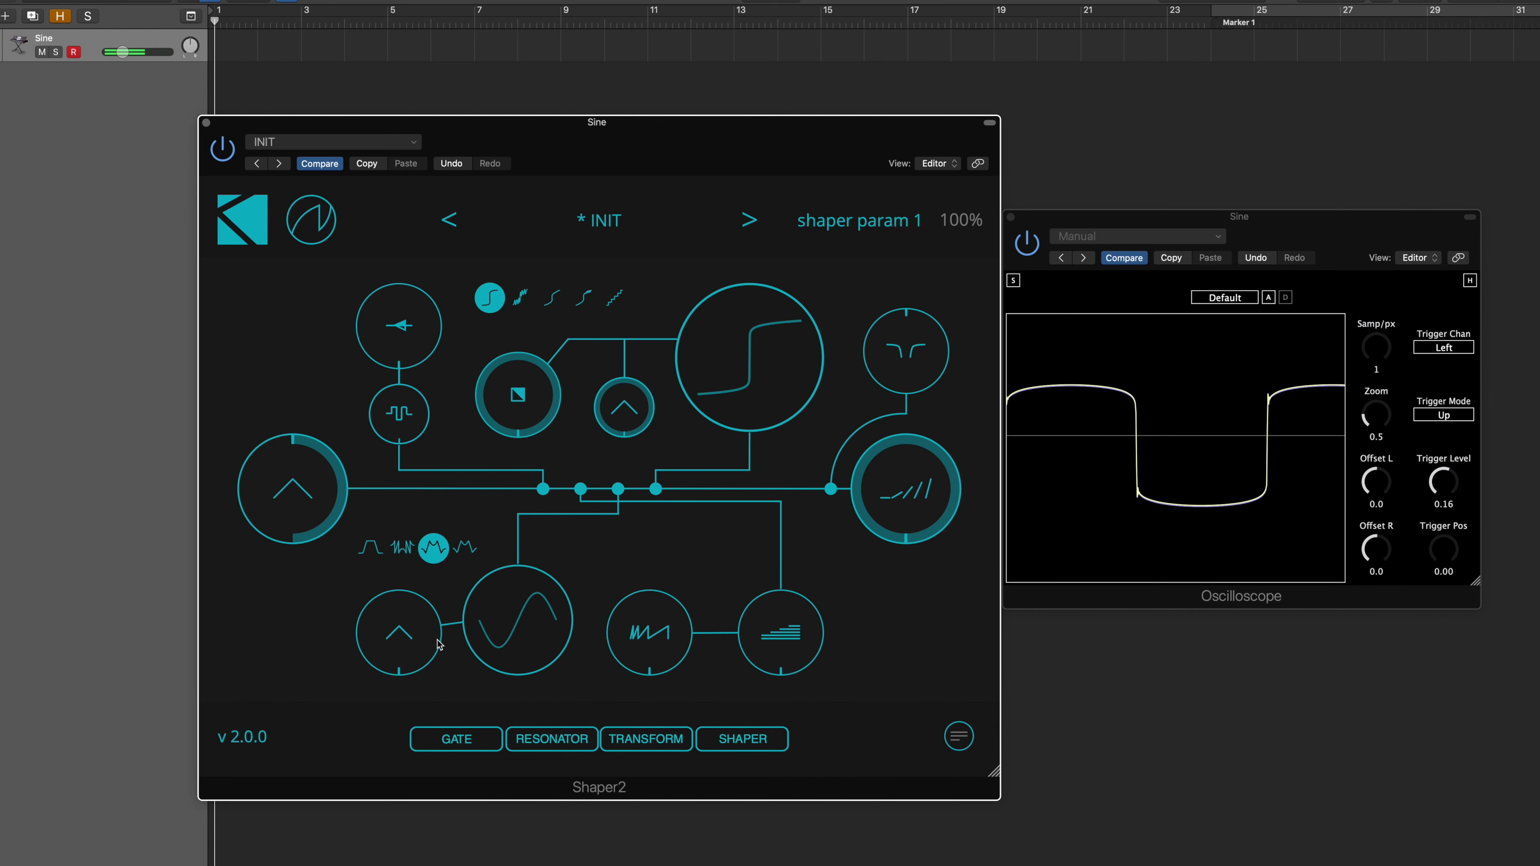
pyautogui.moveTo(407, 638); pyautogui.dragTo(427, 400)
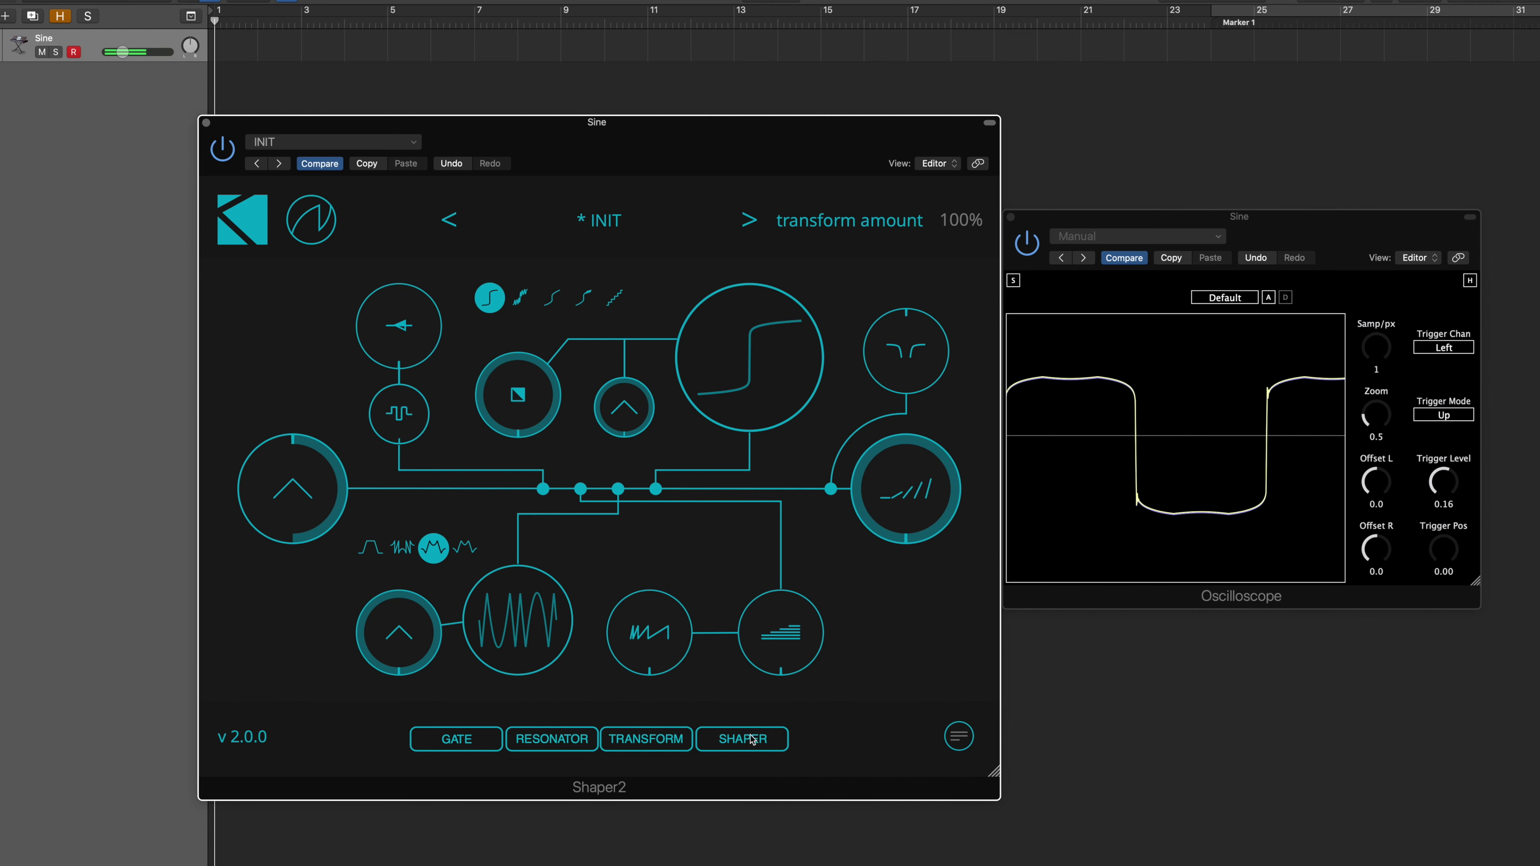
# Swap the order of SHAPER and TRANSFORM repeatedly to compare the waveforms, setting the Oscilloscope trigger level to 0.88
pyautogui.moveTo(626, 740); pyautogui.dragTo(628, 740)
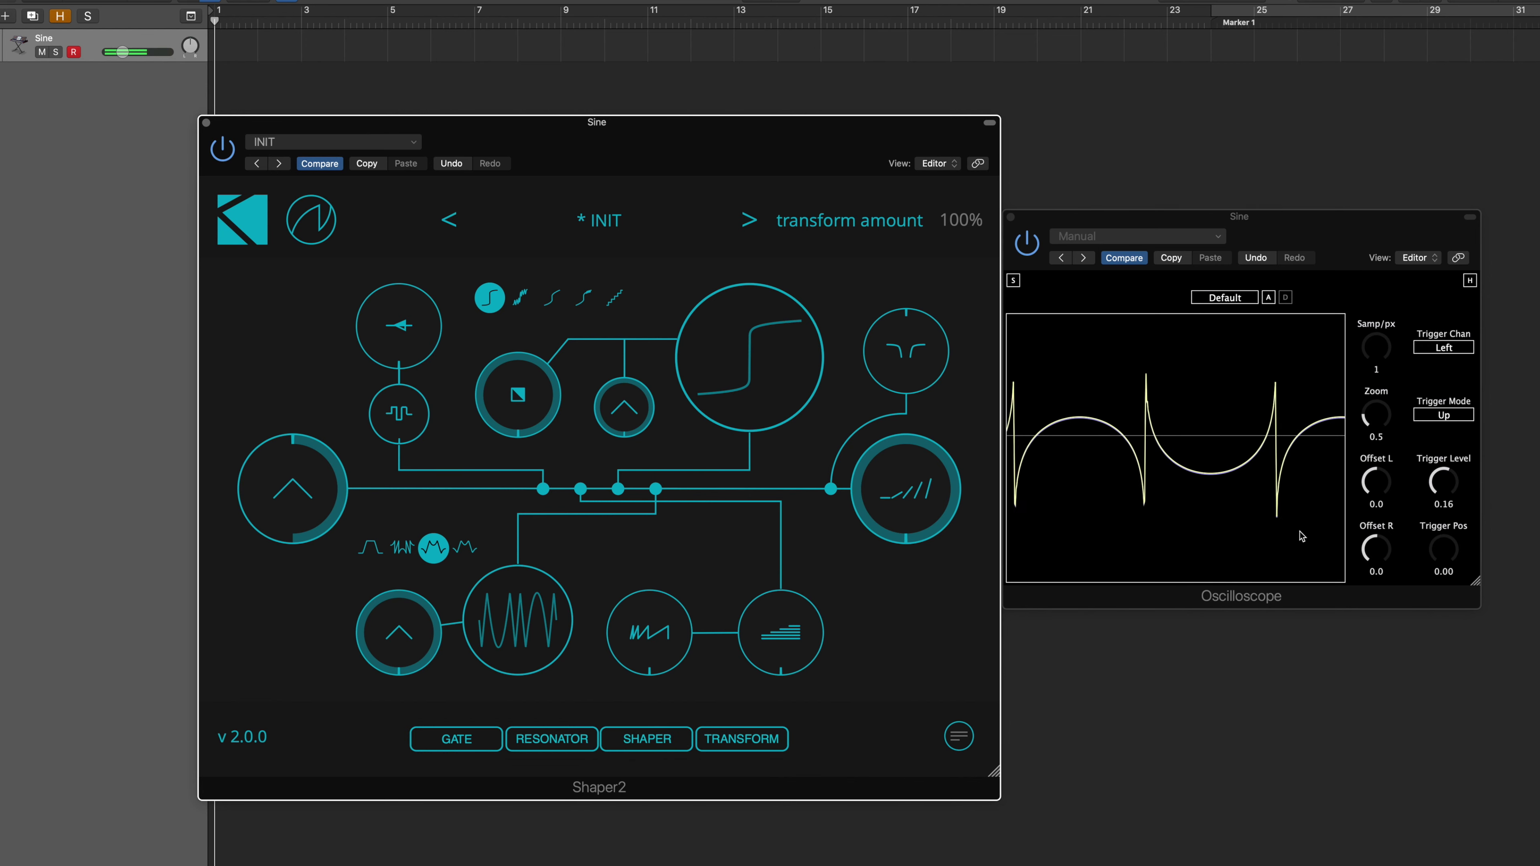
pyautogui.moveTo(1450, 488); pyautogui.dragTo(1460, 419)
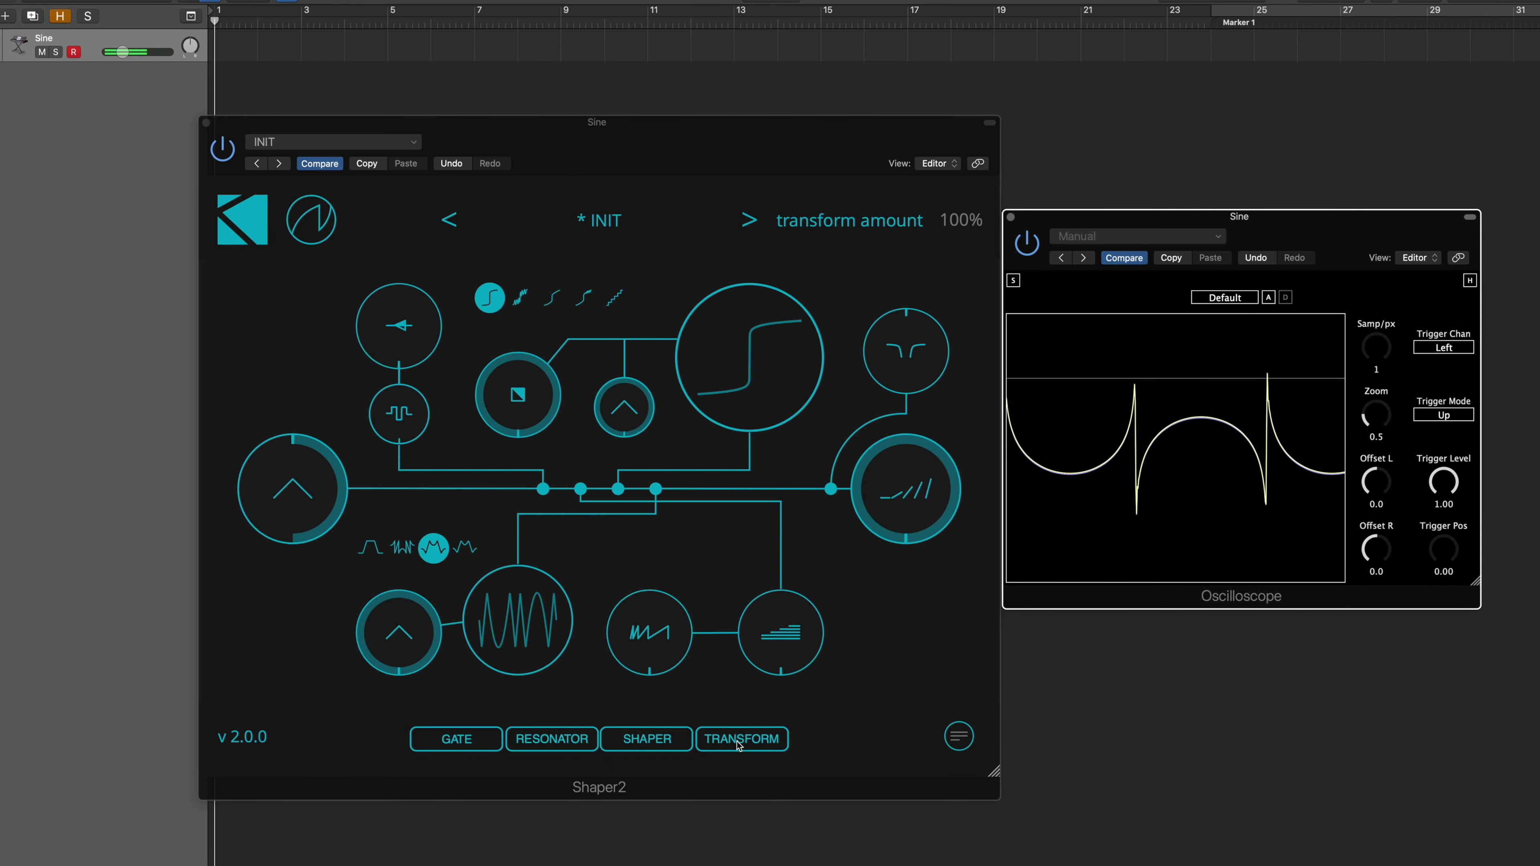
pyautogui.moveTo(739, 746); pyautogui.dragTo(646, 740)
pyautogui.moveTo(1449, 482); pyautogui.dragTo(1448, 495)
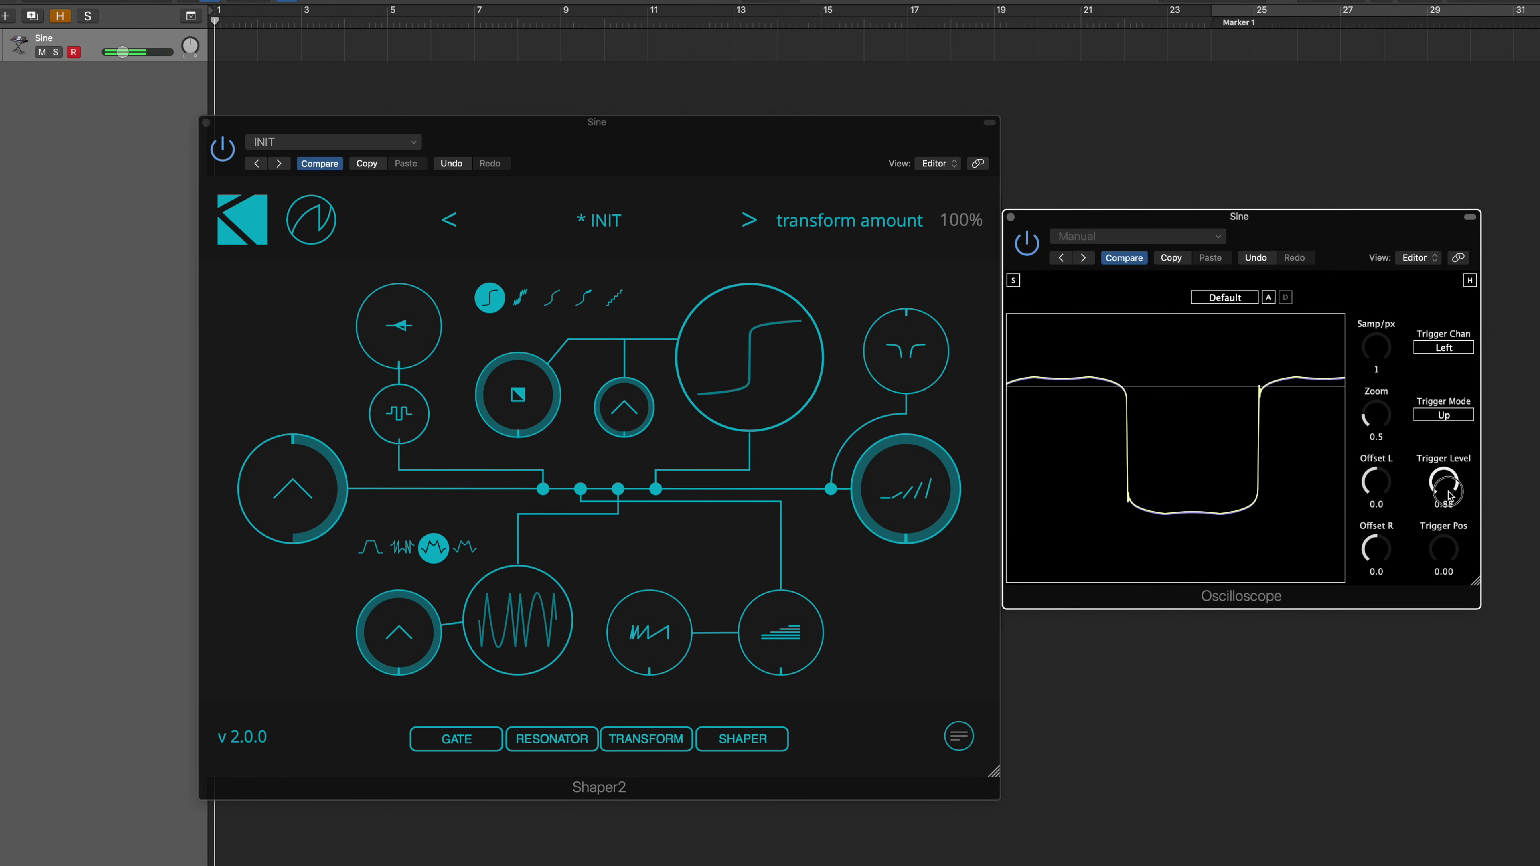
pyautogui.moveTo(768, 740); pyautogui.dragTo(752, 744)
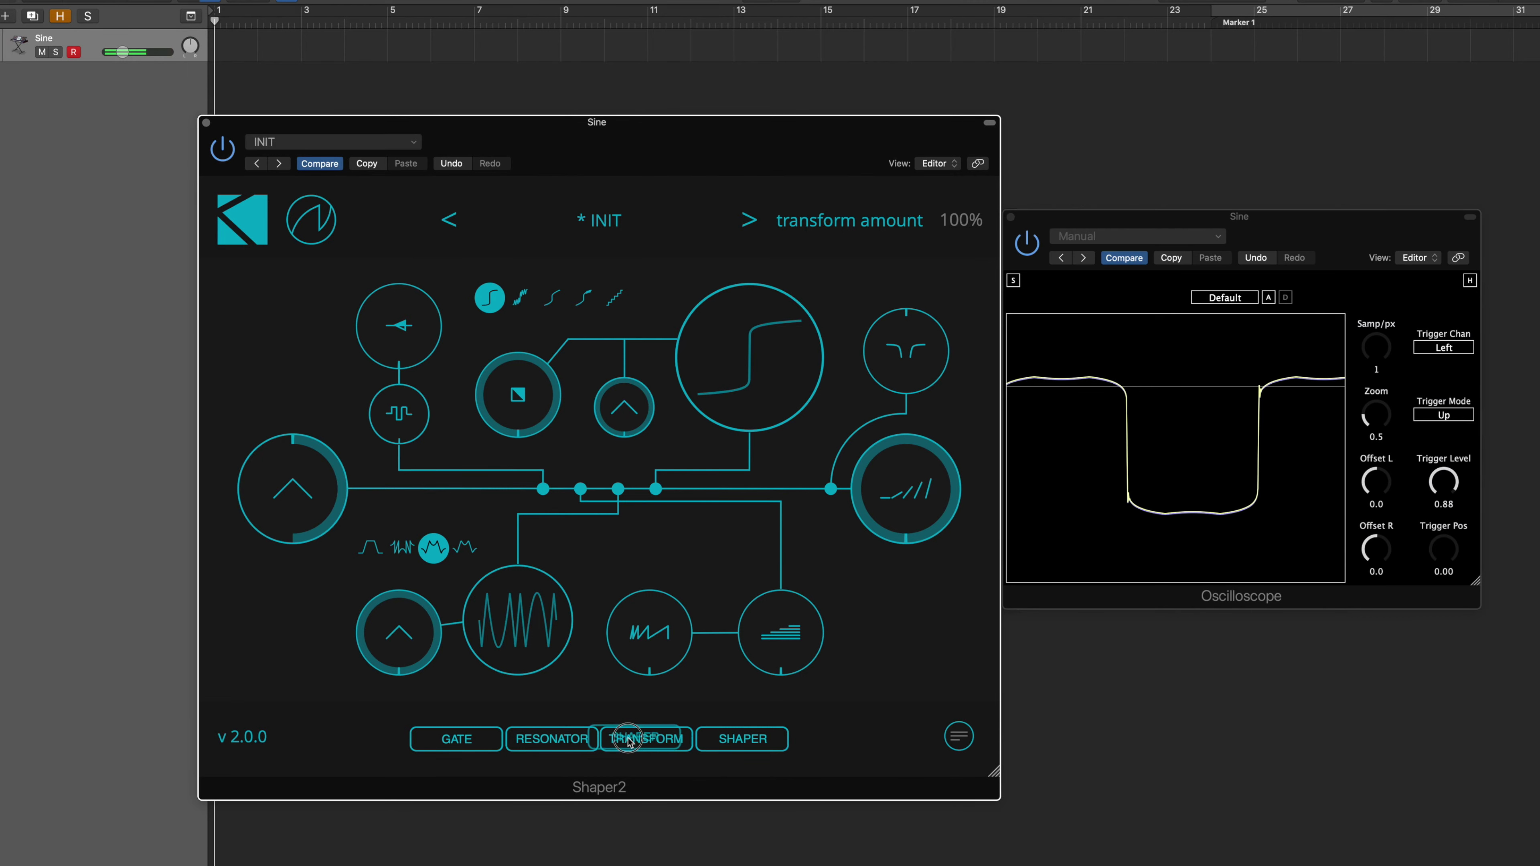
pyautogui.moveTo(629, 742); pyautogui.dragTo(621, 744)
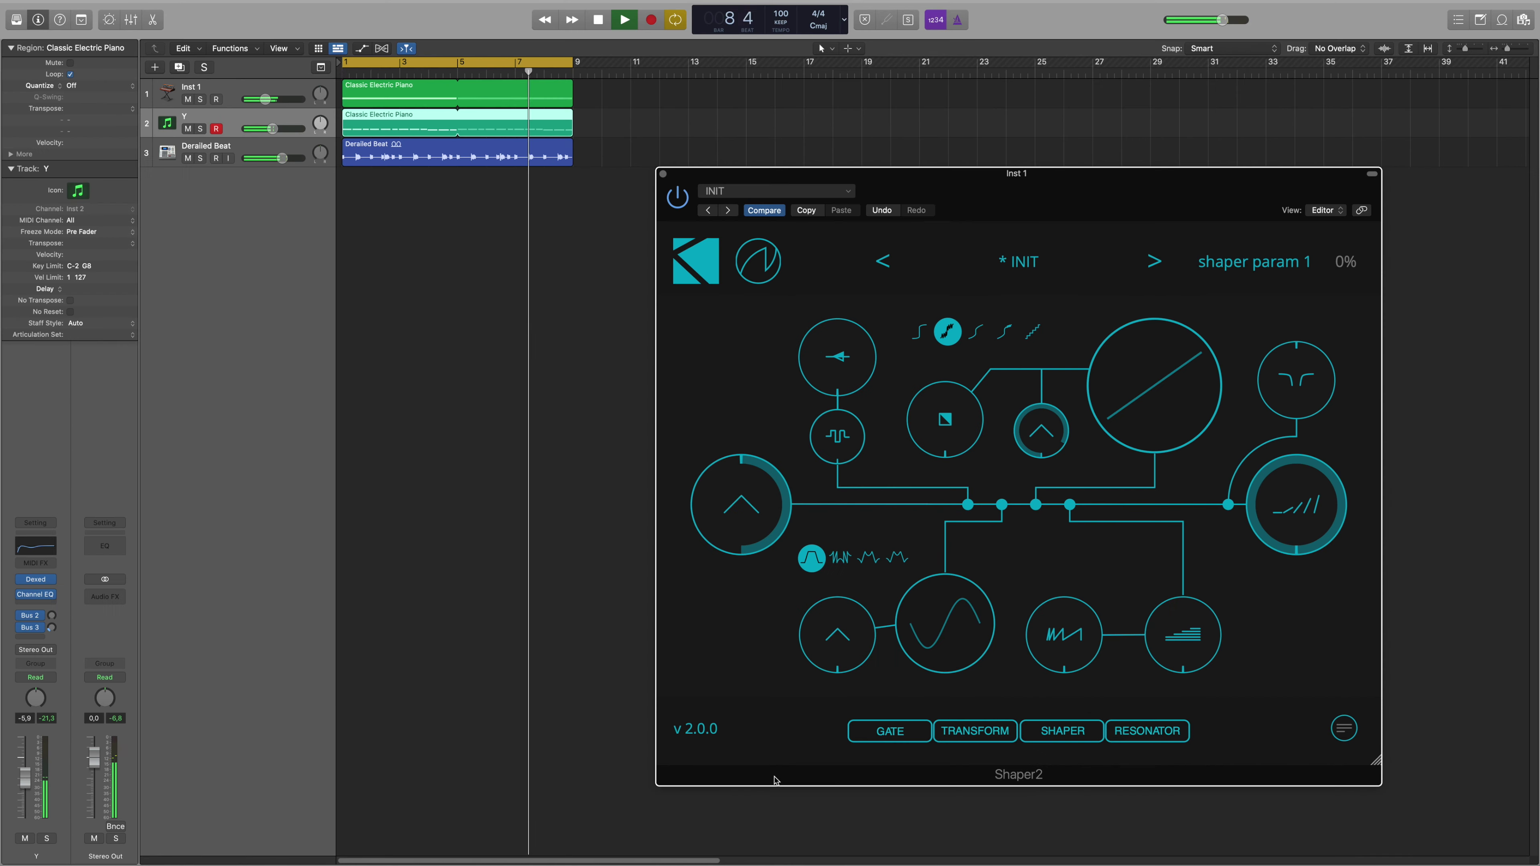
# On the Inst 1 track, raise shaper param 1, set the transform amount to 85%, and move TRANSFORM after SHAPER
pyautogui.moveTo(955, 419); pyautogui.dragTo(949, 350)
pyautogui.moveTo(836, 636); pyautogui.dragTo(833, 515)
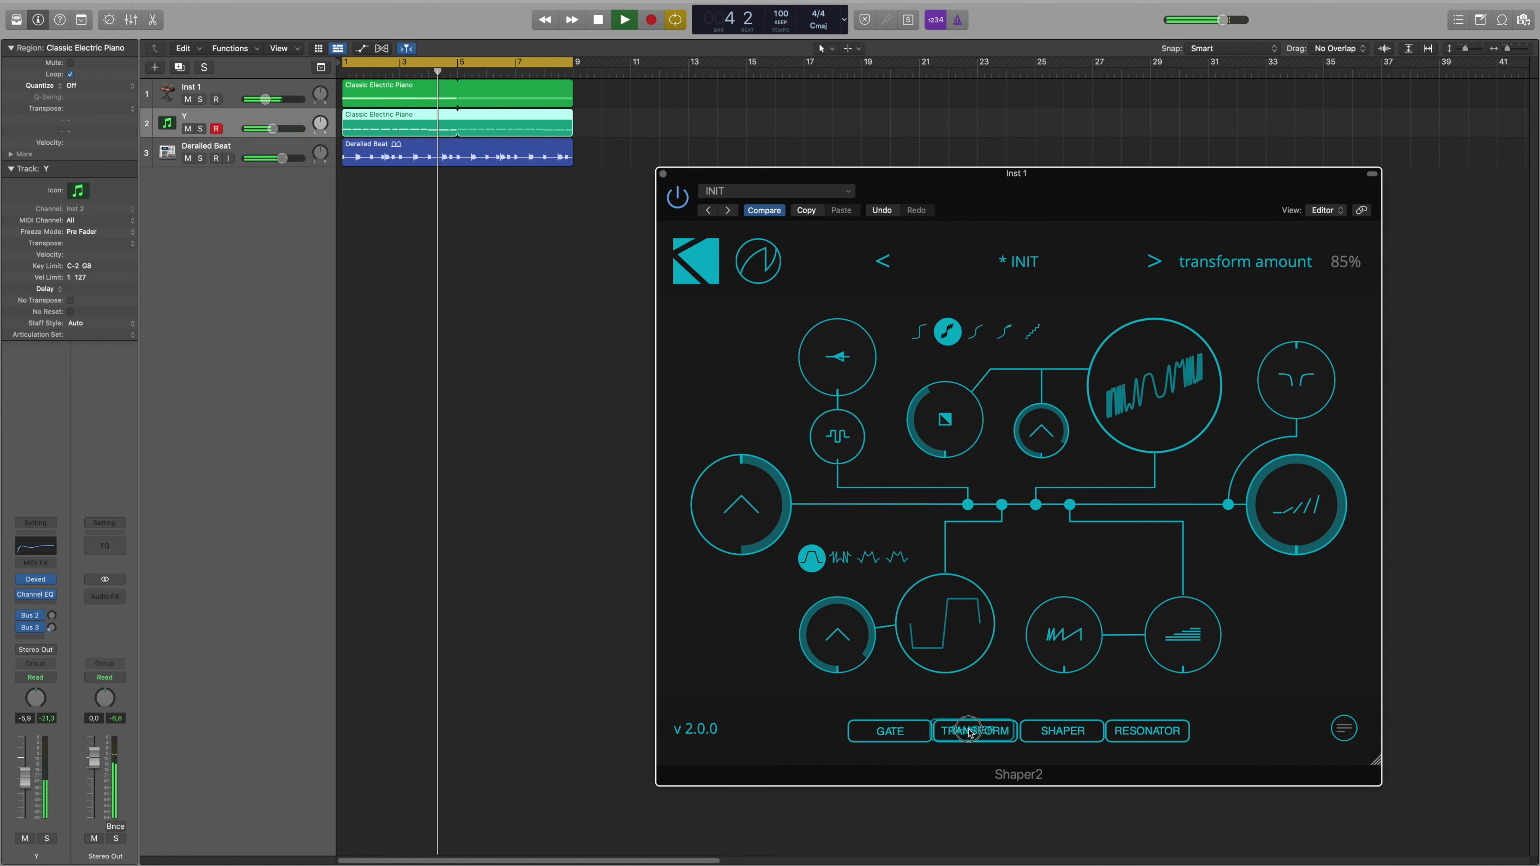
pyautogui.moveTo(956, 733); pyautogui.dragTo(1061, 731)
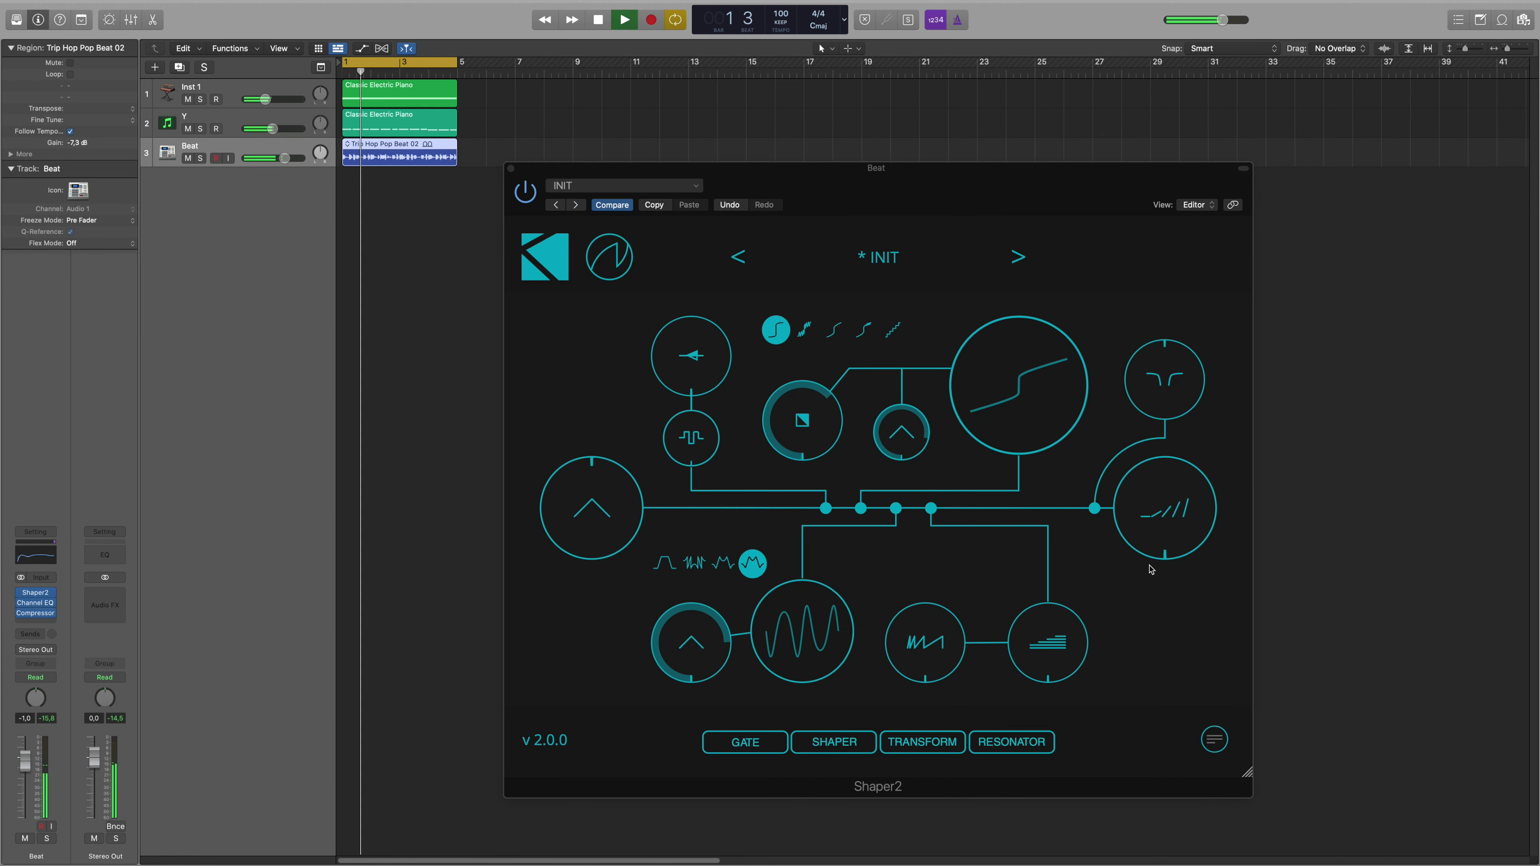
# On the Beat track, set the mix to 100%, move TRANSFORM ahead of SHAPER and lower the transform amount
pyautogui.moveTo(1163, 540); pyautogui.dragTo(1173, 383)
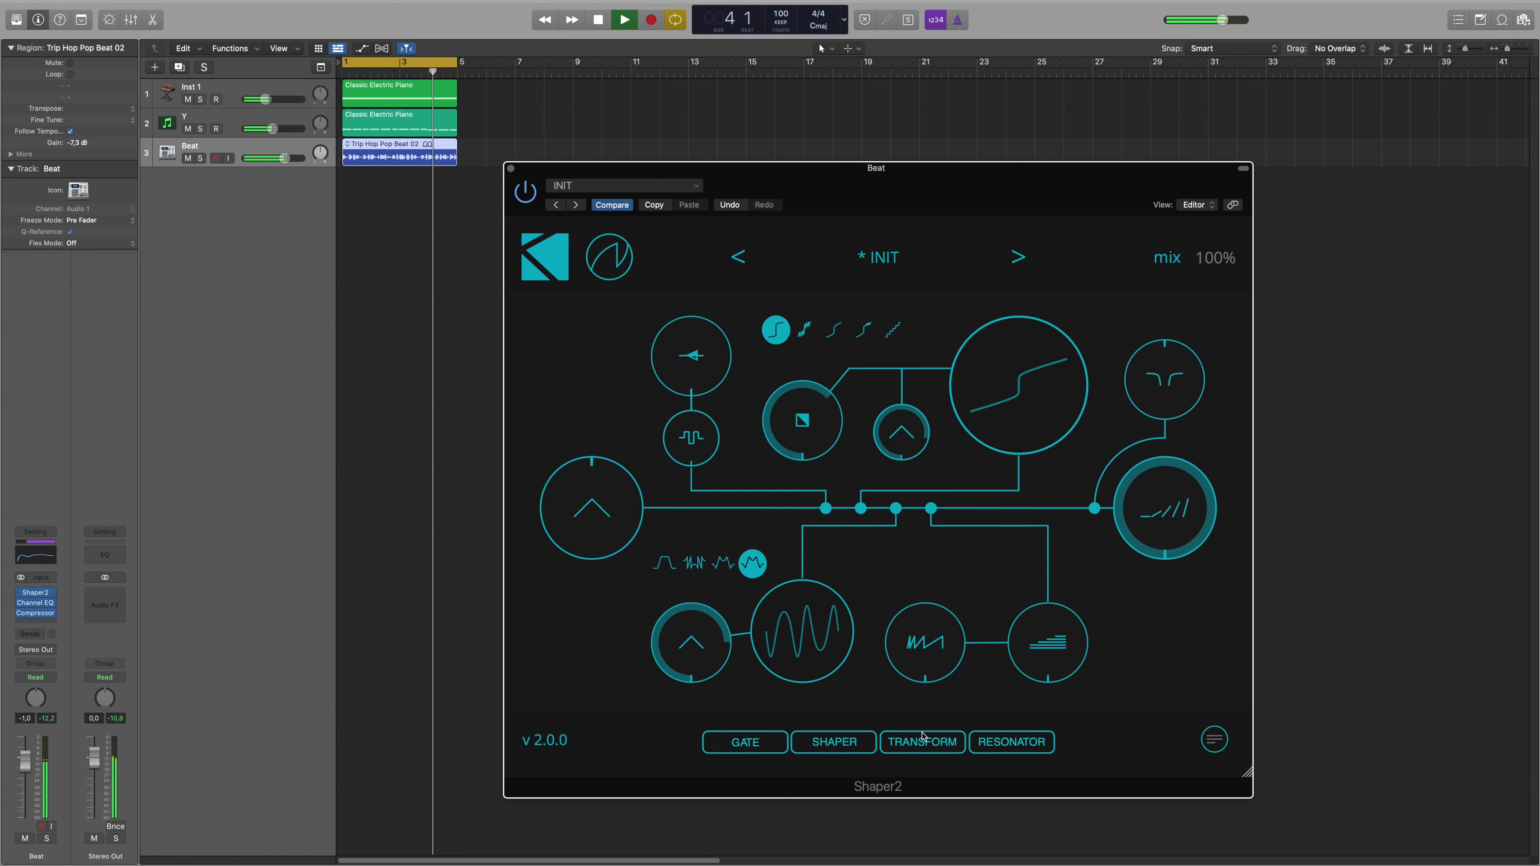
pyautogui.moveTo(941, 745); pyautogui.dragTo(809, 745)
pyautogui.moveTo(709, 620); pyautogui.dragTo(701, 668)
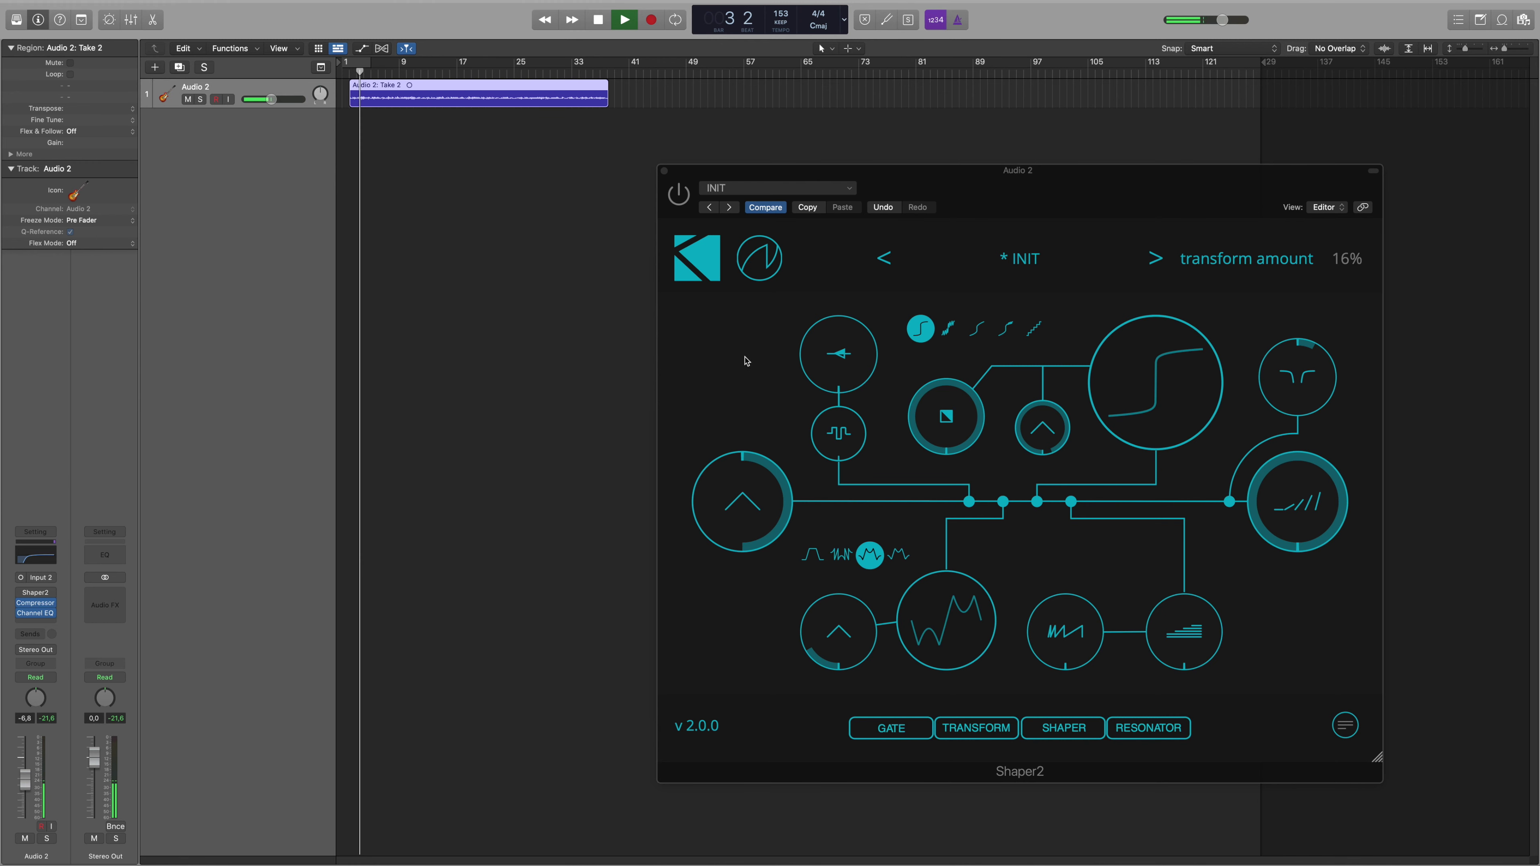
# Enable Shaper2 on the Audio 2 track, move SHAPER ahead of TRANSFORM and select the fourth transform waveform type
pyautogui.click(679, 194)
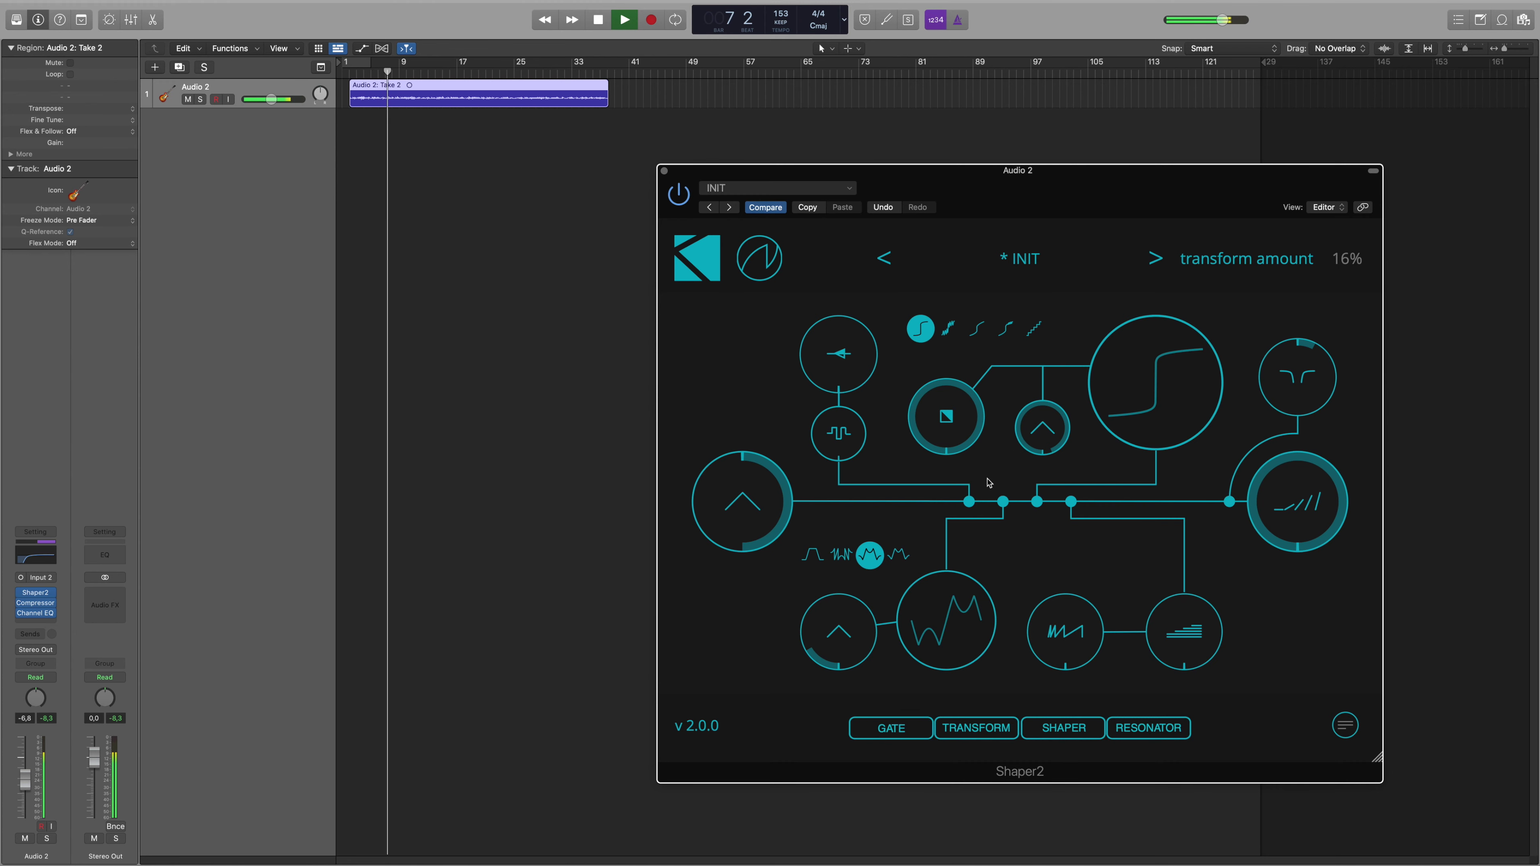
pyautogui.moveTo(1068, 730); pyautogui.dragTo(949, 730)
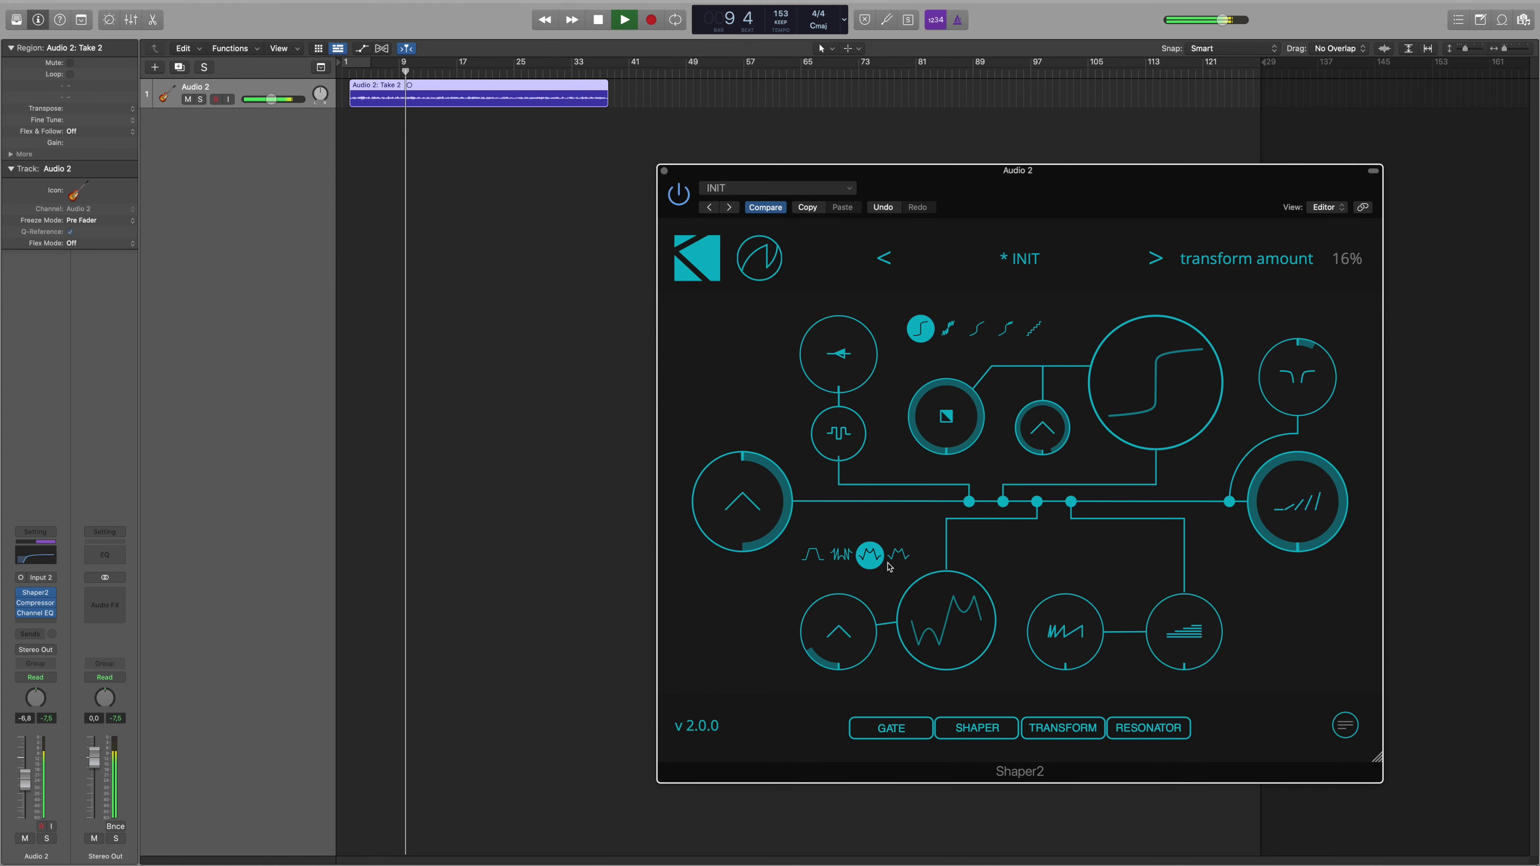
pyautogui.click(899, 557)
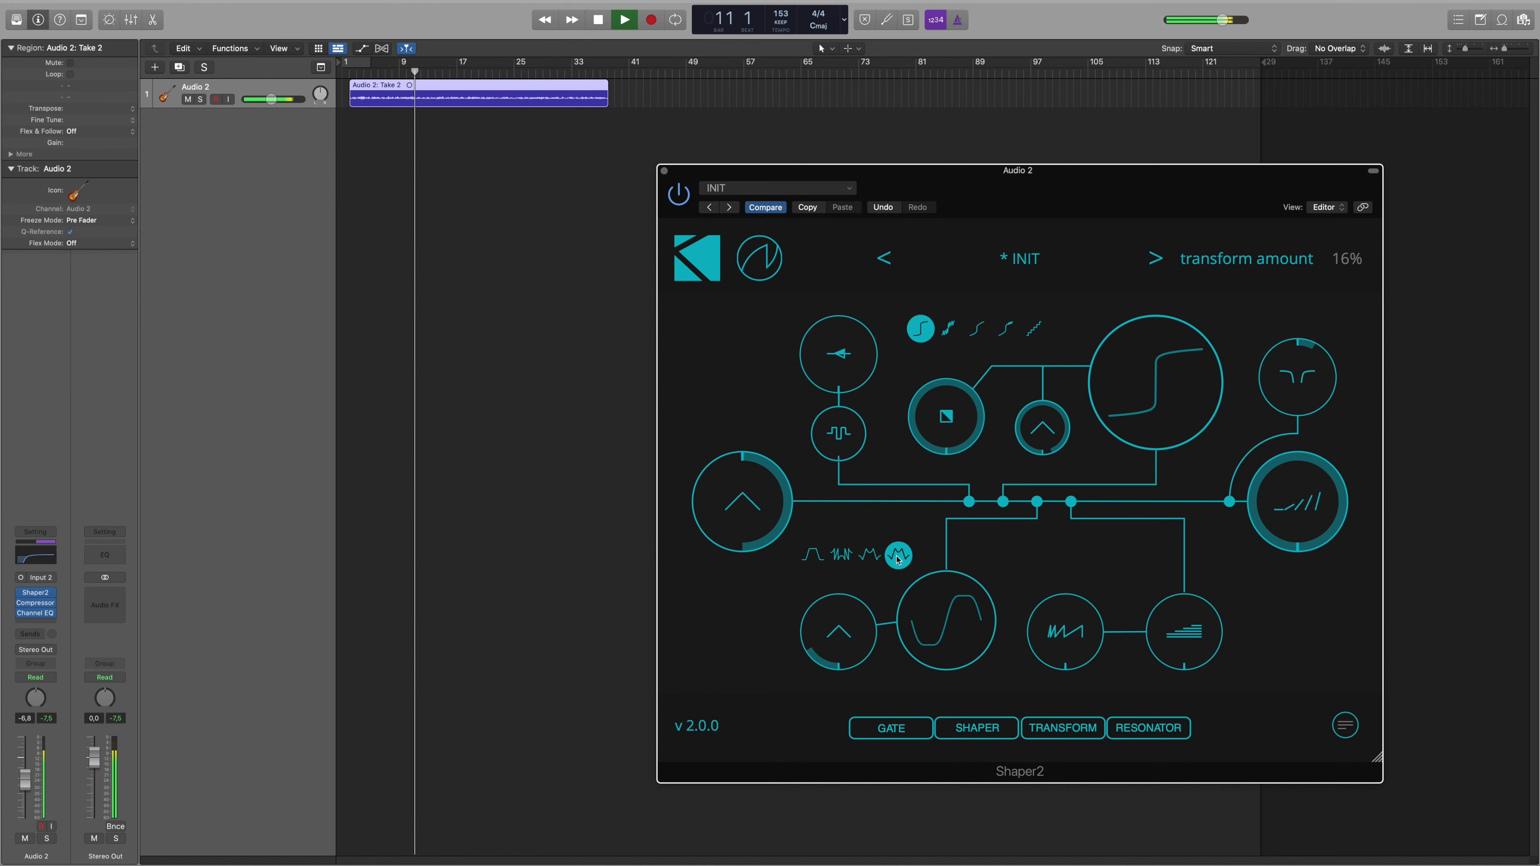
# On the Audio 2 track, raise the transform amount to 43%, set shaper param 2 to 40%, and lower the transform amount slightly
pyautogui.moveTo(832, 639); pyautogui.dragTo(829, 598)
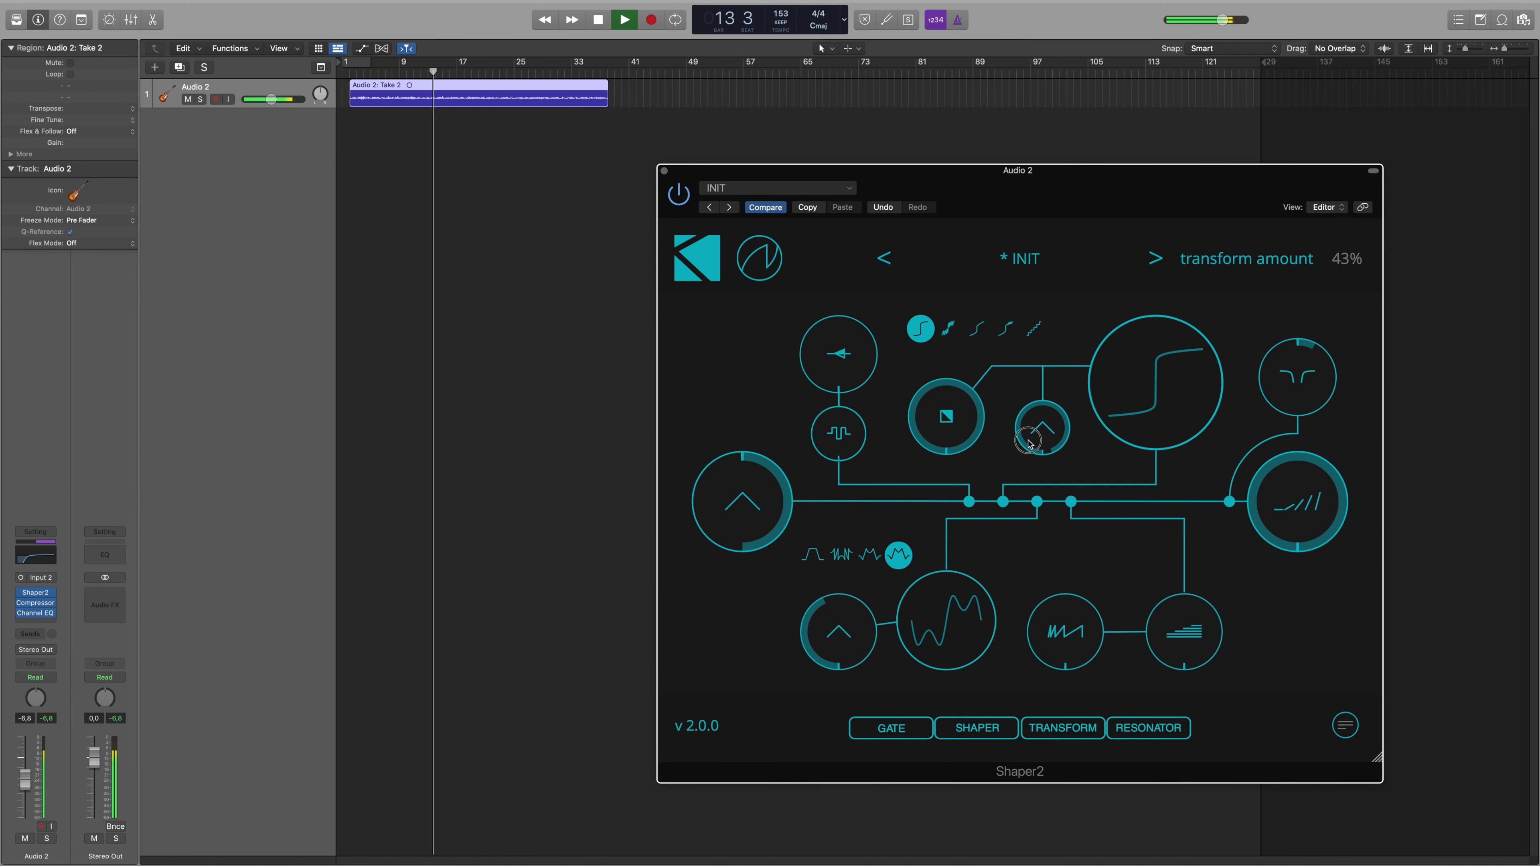
pyautogui.moveTo(1029, 436); pyautogui.dragTo(1021, 516)
pyautogui.moveTo(836, 628); pyautogui.dragTo(837, 654)
pyautogui.click(1043, 427)
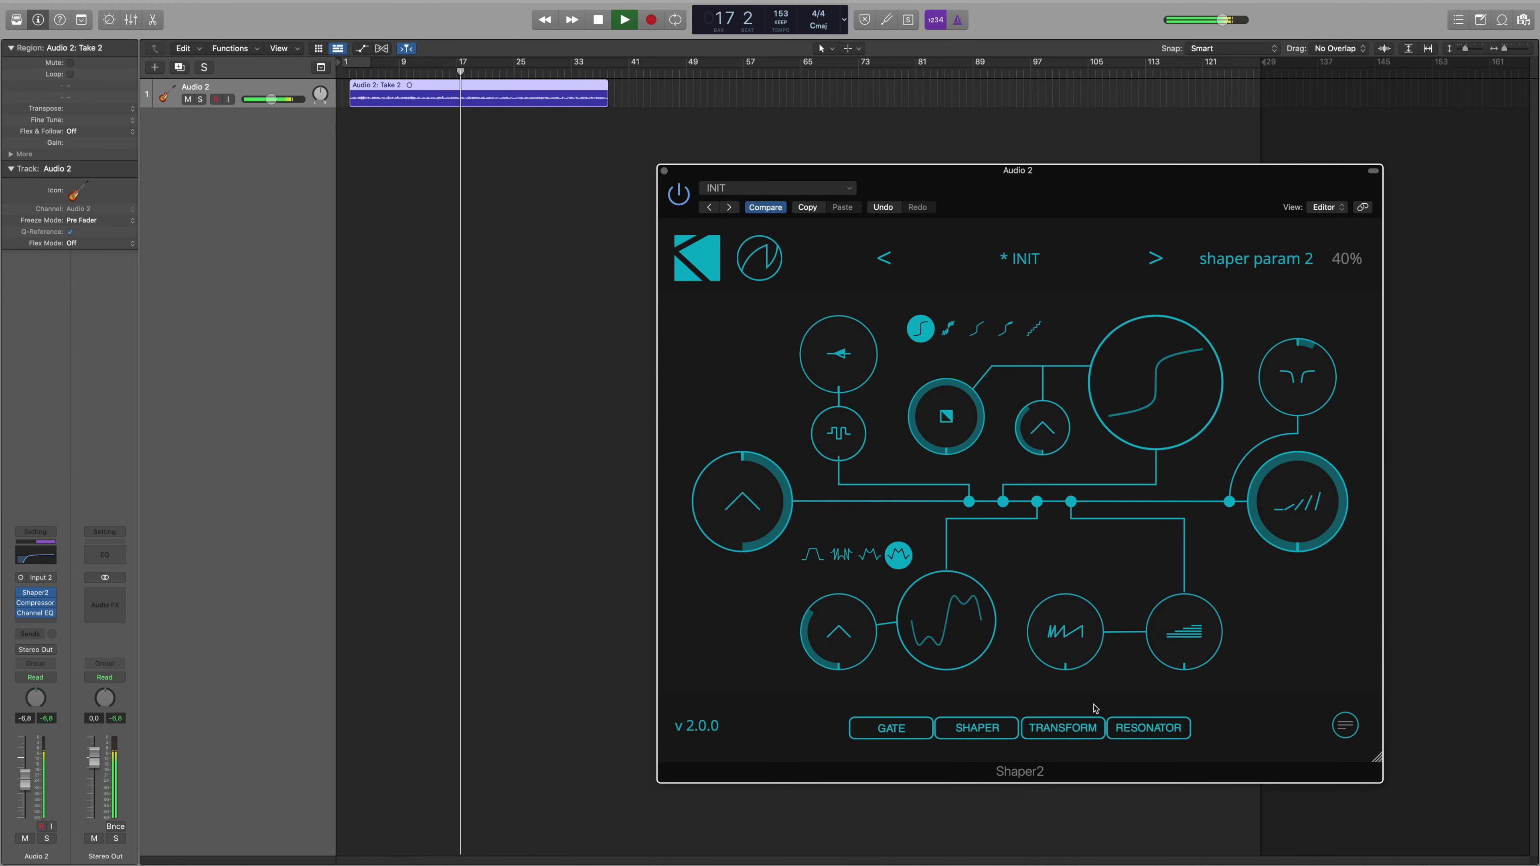
# On the Audio 2 track, raise the resonator's stepped-bars control and adjust its sawtooth control
pyautogui.moveTo(1170, 663); pyautogui.dragTo(1166, 550)
pyautogui.moveTo(1068, 649); pyautogui.dragTo(936, 728)
pyautogui.moveTo(1165, 628); pyautogui.dragTo(1163, 597)
pyautogui.moveTo(1080, 641)
pyautogui.mouseDown()
pyautogui.moveTo(1069, 624)
pyautogui.moveTo(1074, 640)
pyautogui.mouseUp()
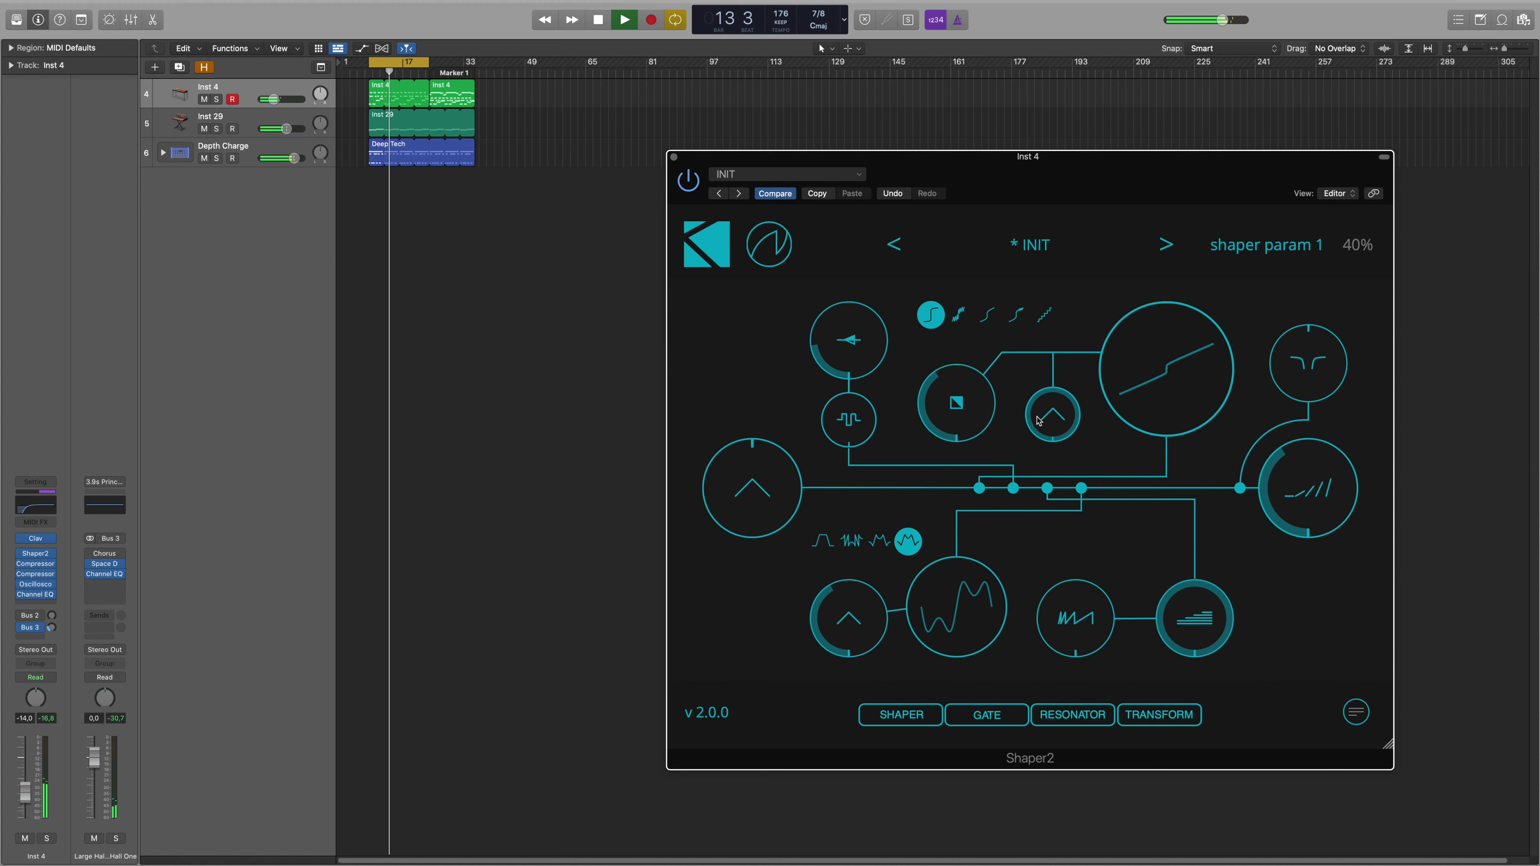
# On the Inst 4 track, set the mix to 33% and the transform amount to 85%
pyautogui.moveTo(1322, 464); pyautogui.dragTo(1319, 490)
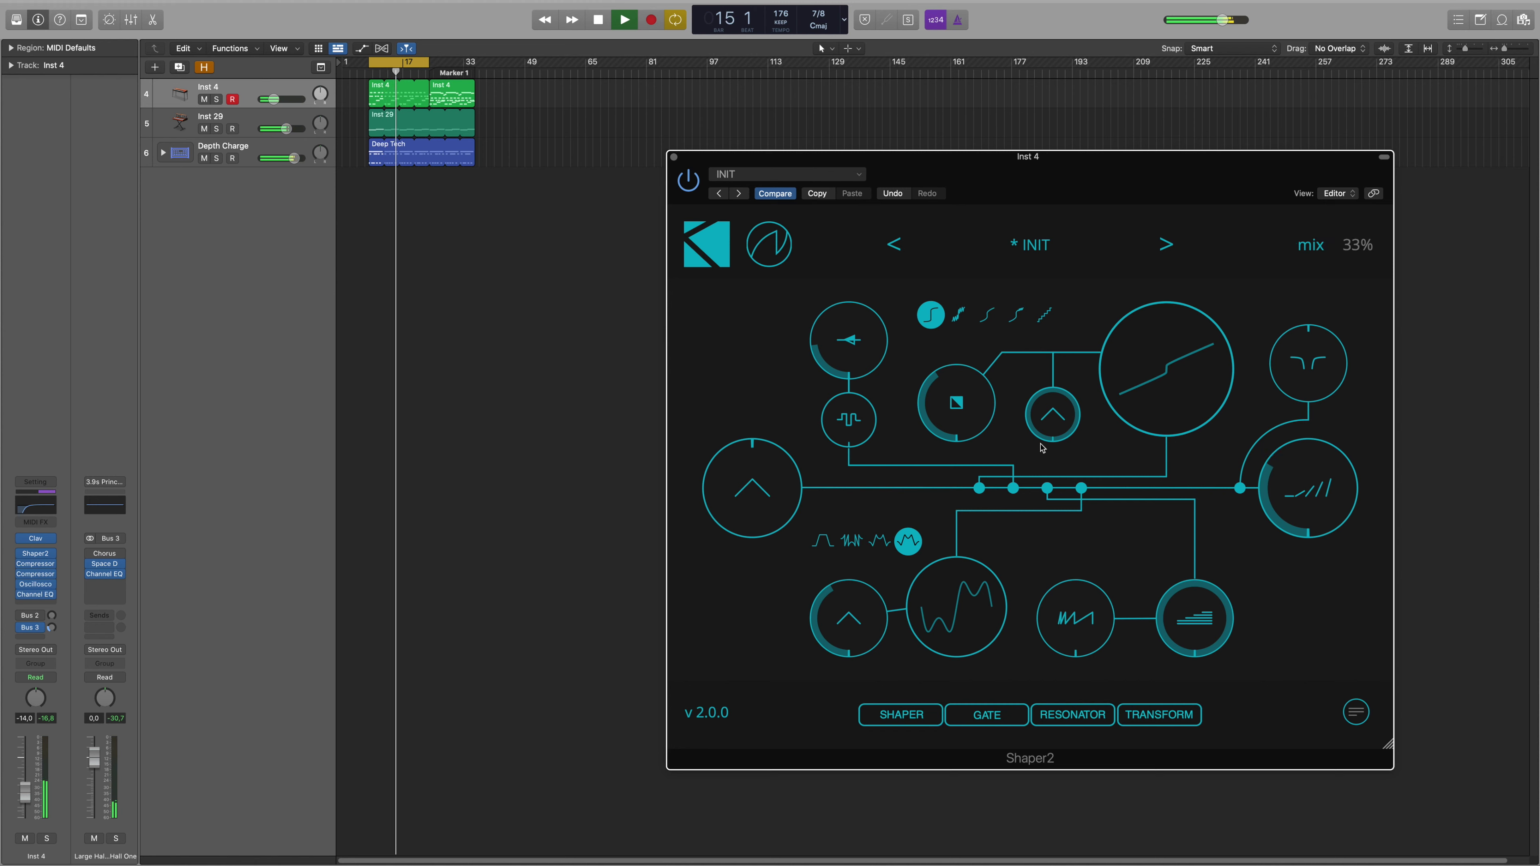
pyautogui.moveTo(868, 569); pyautogui.dragTo(866, 537)
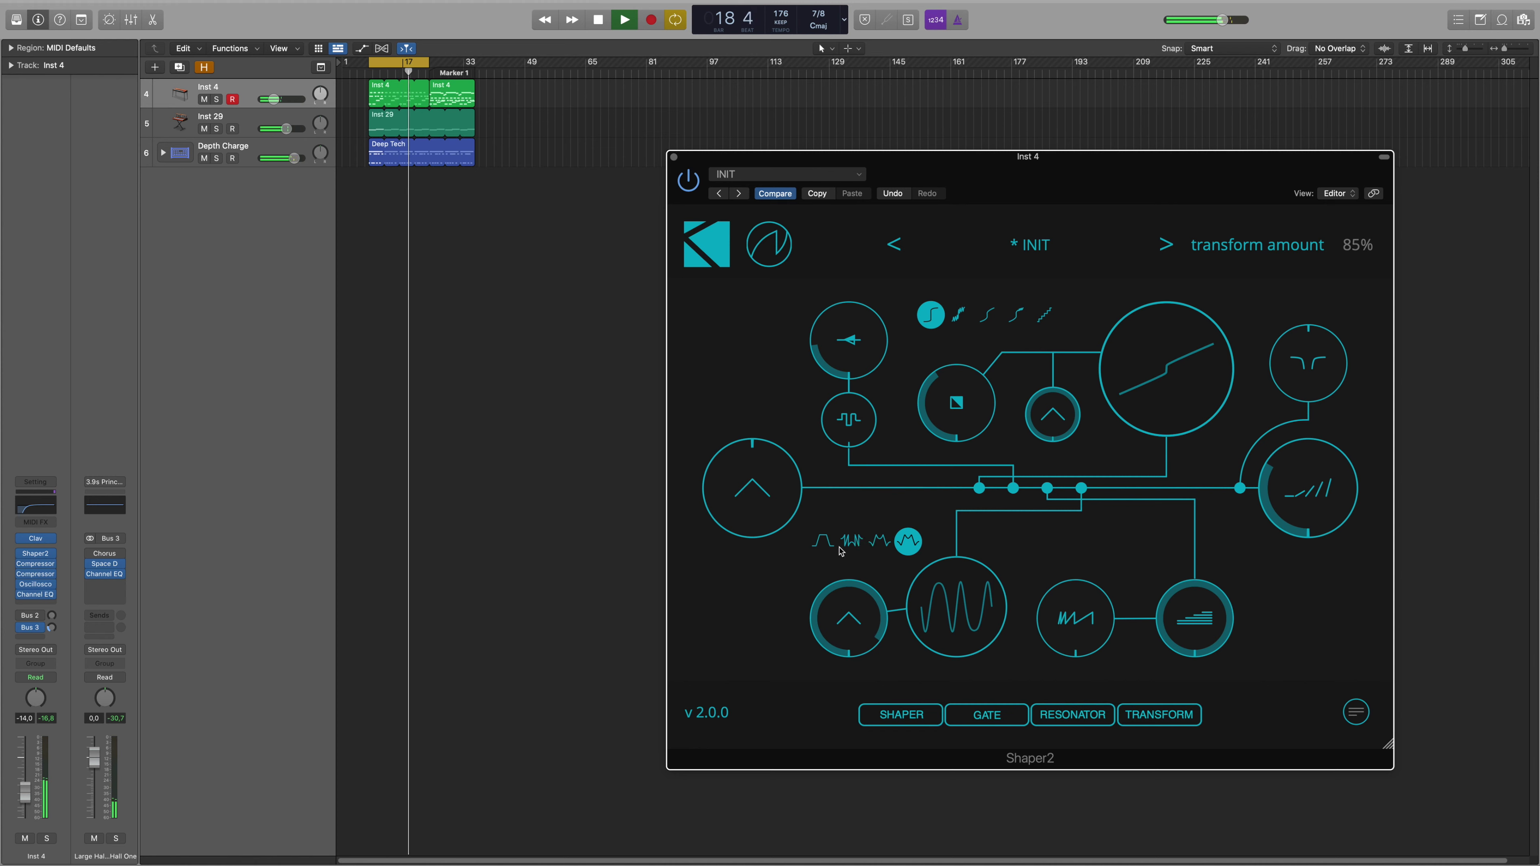
# Audition the first and second transform waveform types on the Inst 4 track and select the third
pyautogui.click(825, 542)
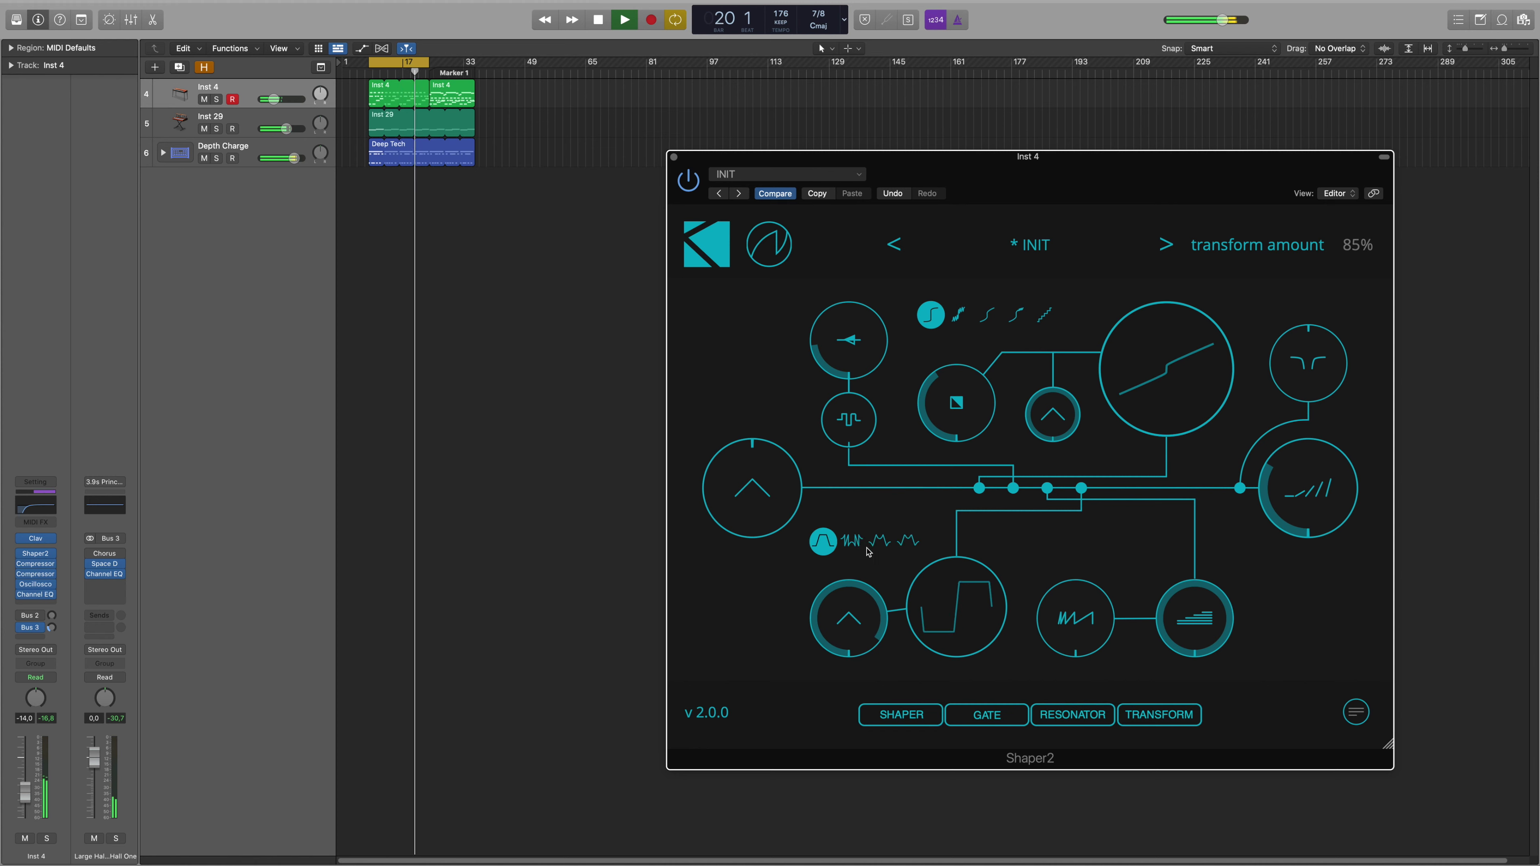
pyautogui.click(852, 542)
pyautogui.click(879, 545)
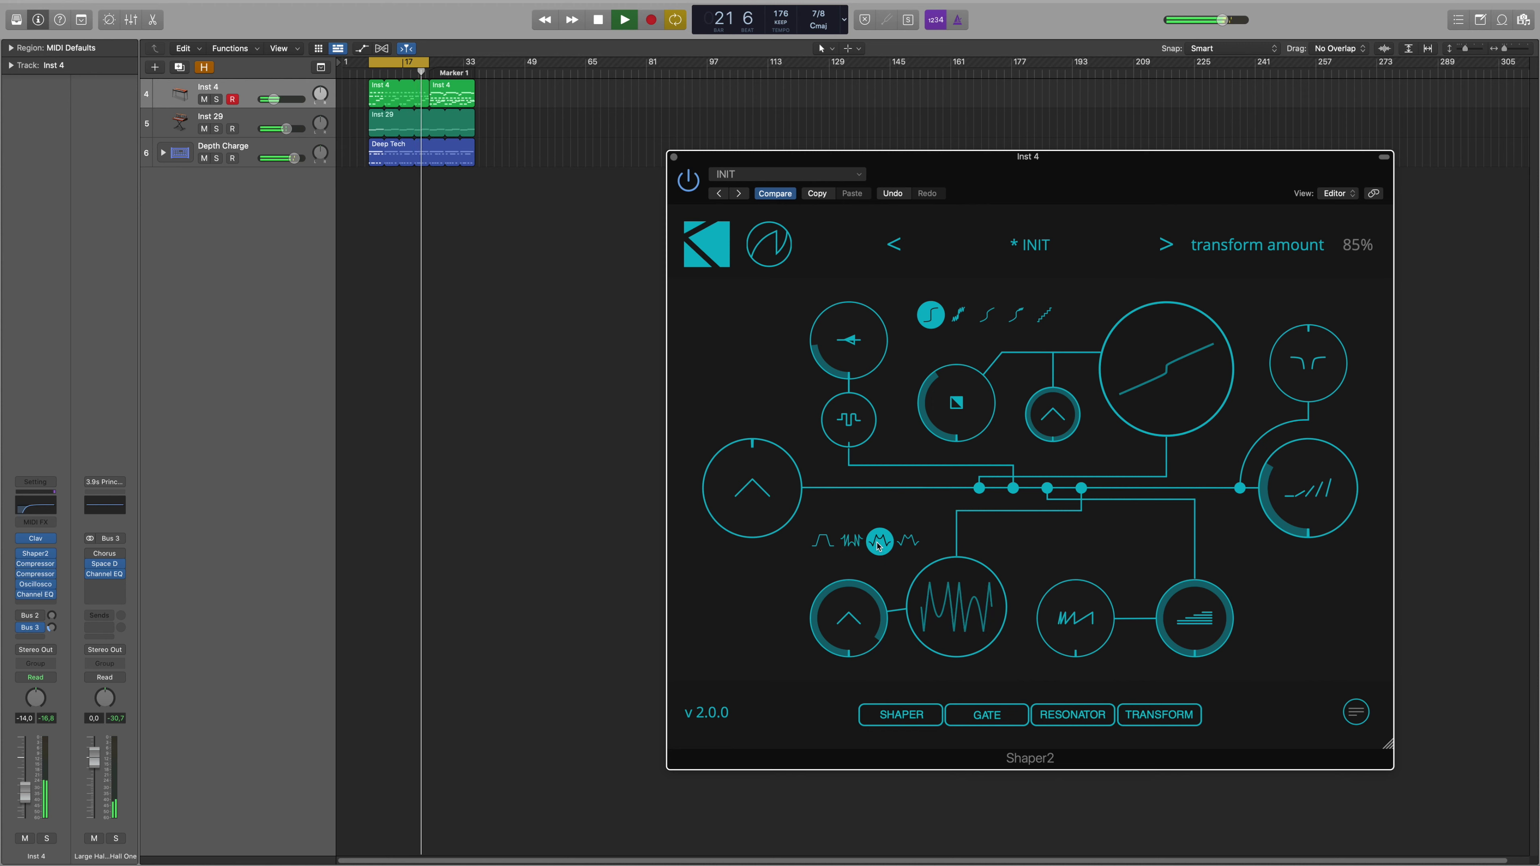